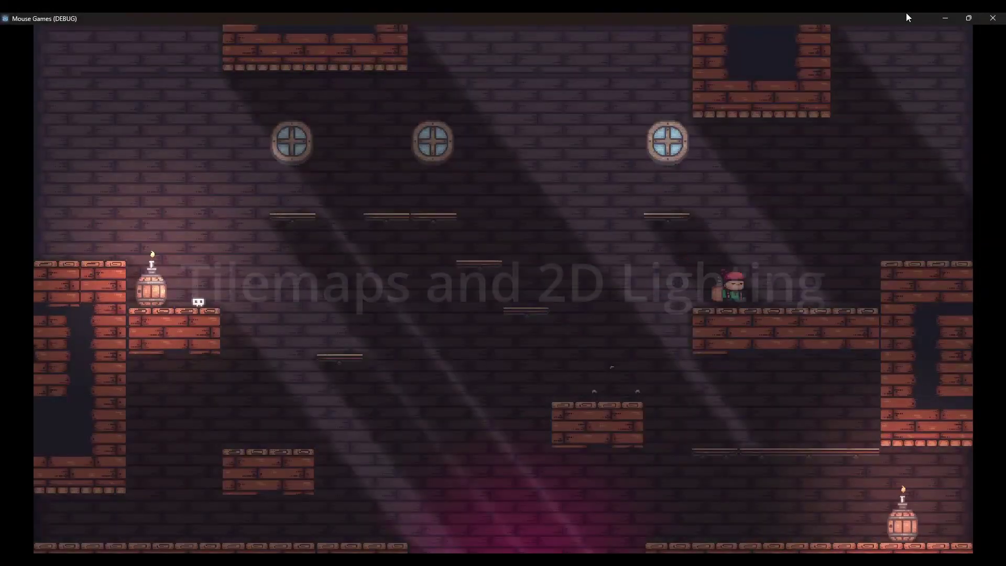
- Play-test the example levels by moving the character and jumping between the platforms
key(space)
key(Left)
key(Right)
key(space)
key(Right)
key(space)
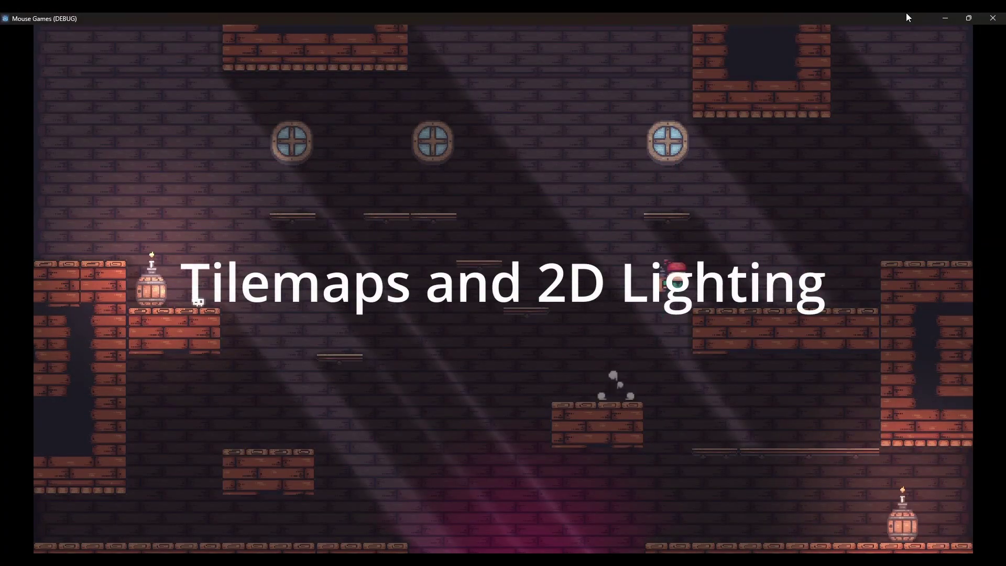
key(Left)
key(space)
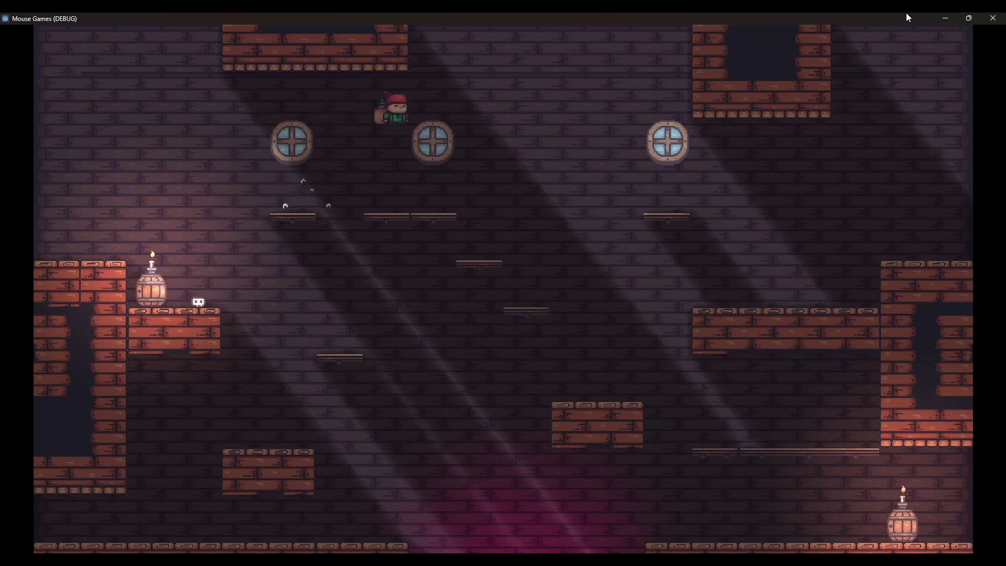
double_click(908, 18)
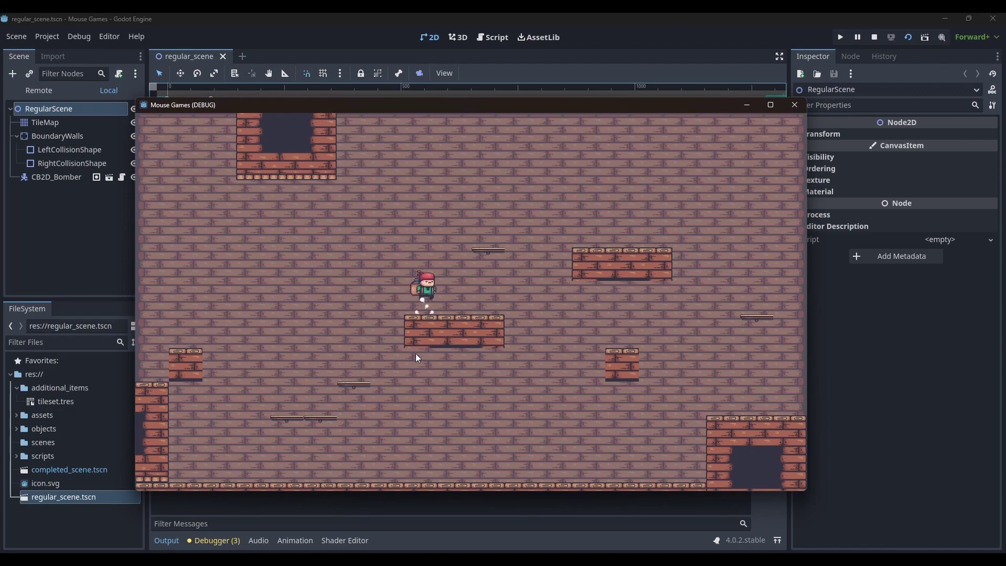
key(F5)
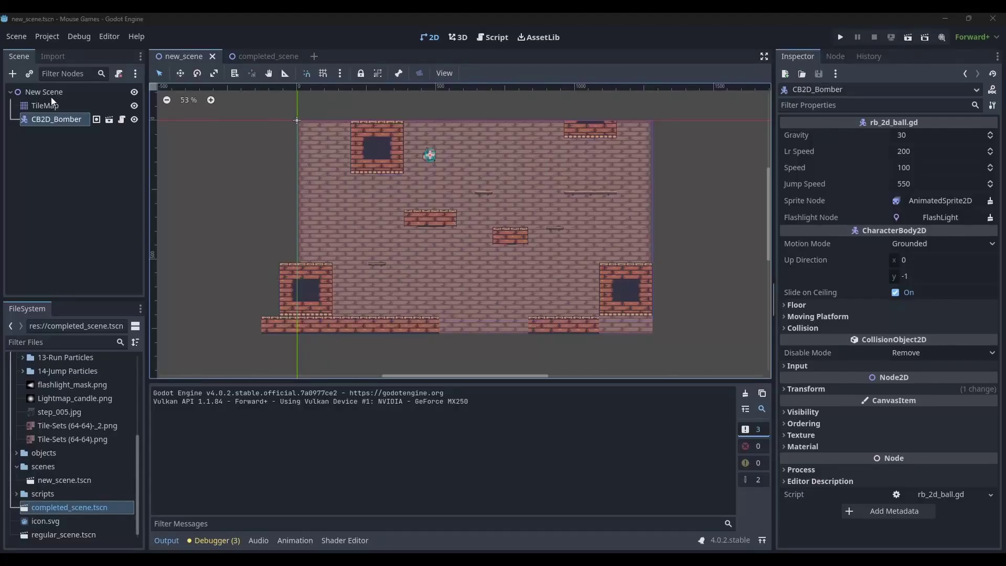
- Add a DirectionalLight2D node as a child of the New Scene root
right_click(51, 96)
click(111, 104)
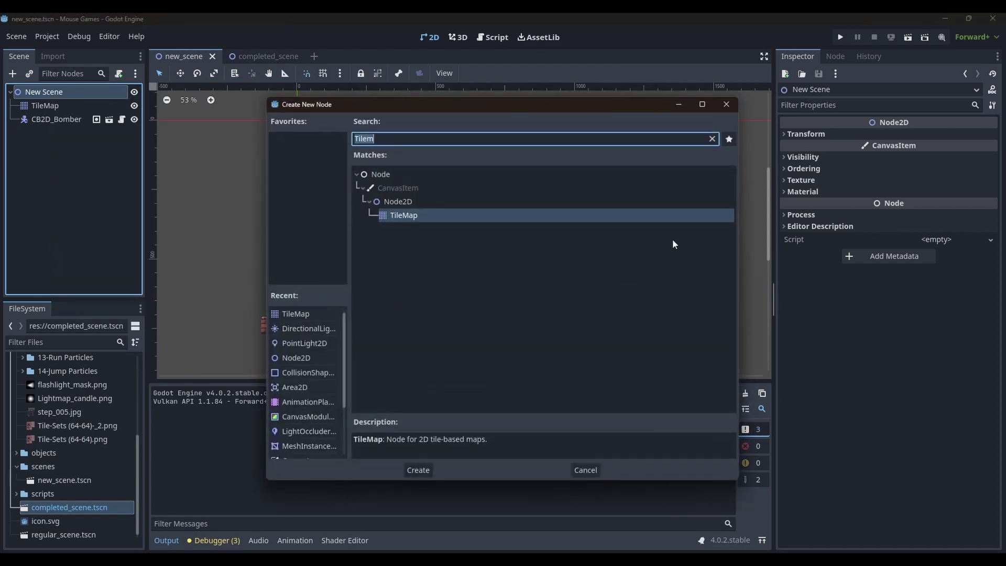
text(Direc)
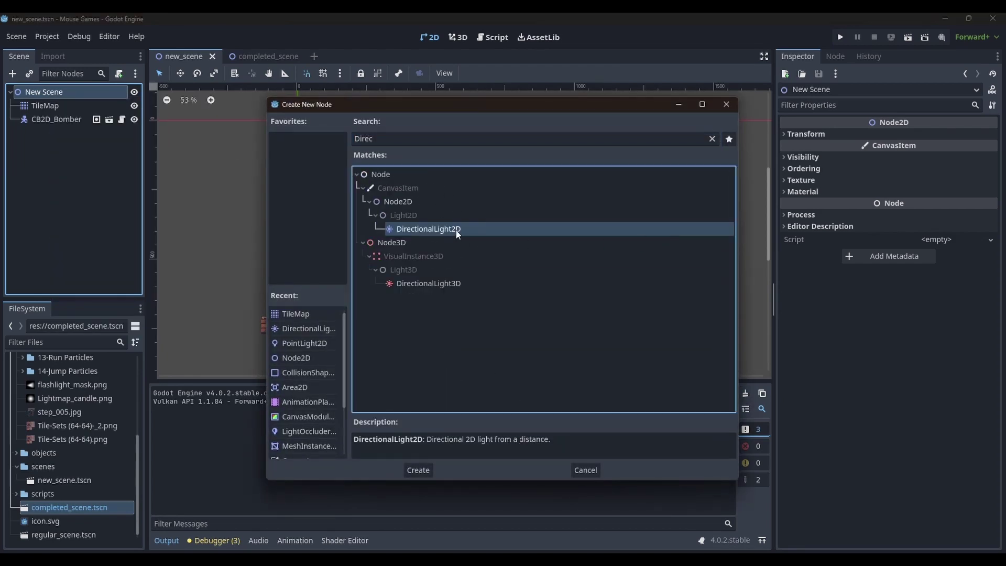
double_click(456, 231)
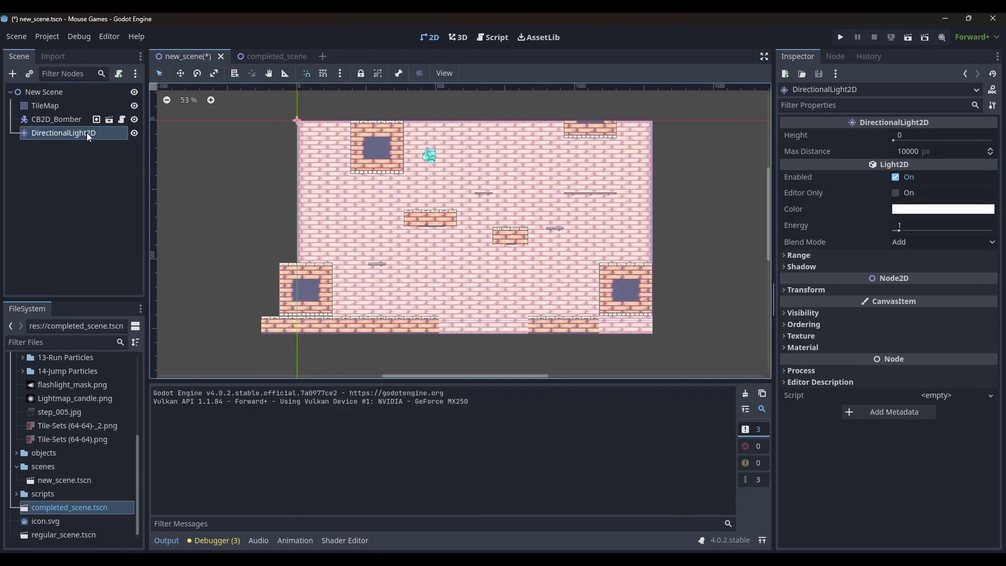
- Change the DirectionalLight2D's colour from white to a dimmed, warm orange-tan
click(901, 210)
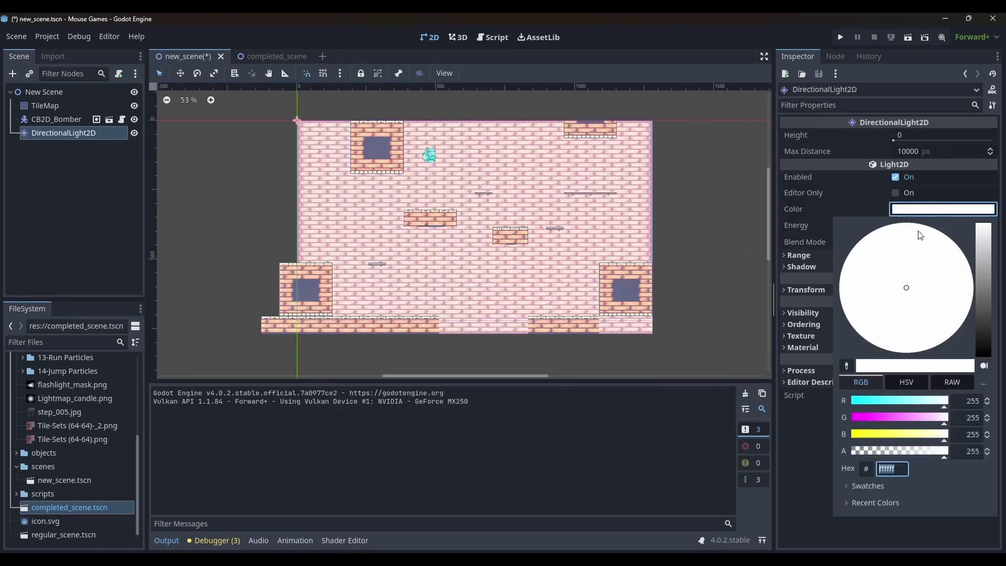
mouse_move(907, 301)
mouse_down()
mouse_move(918, 286)
mouse_move(953, 300)
mouse_move(906, 297)
mouse_move(922, 311)
mouse_up()
click(985, 267)
drag(985, 272, 987, 282)
click(833, 412)
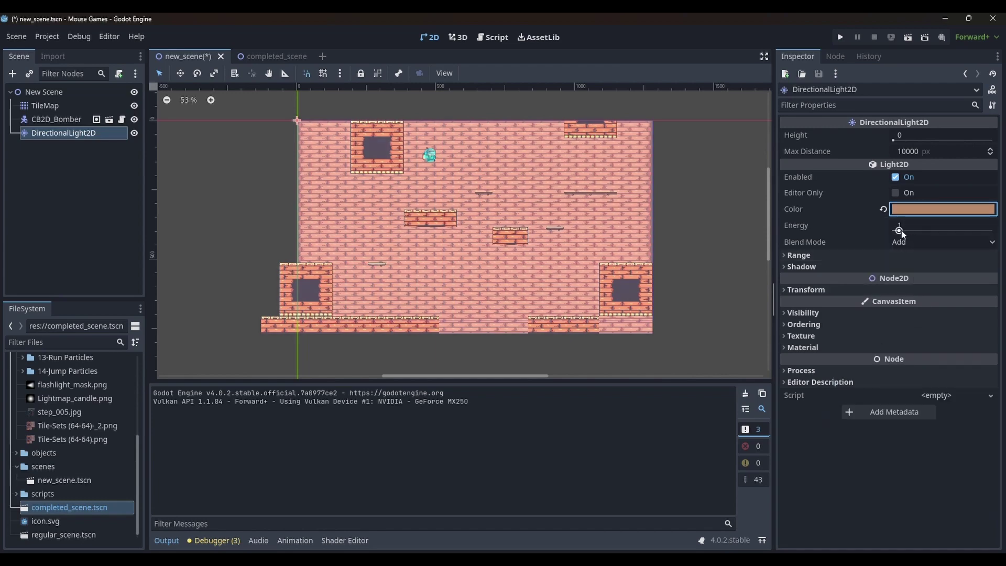
- Run the project, move and jump the character around the lit level, and close the game window
key(F5)
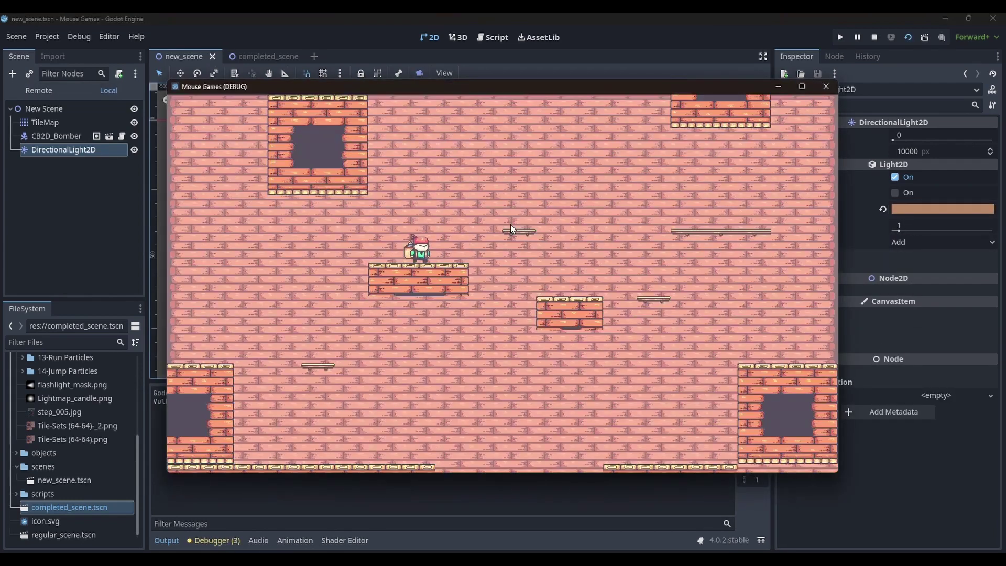
key(Right)
key(space)
key(Right)
key(Right)
key(space)
key(space)
key(Right)
key(Left)
key(Left)
key(space)
key(space)
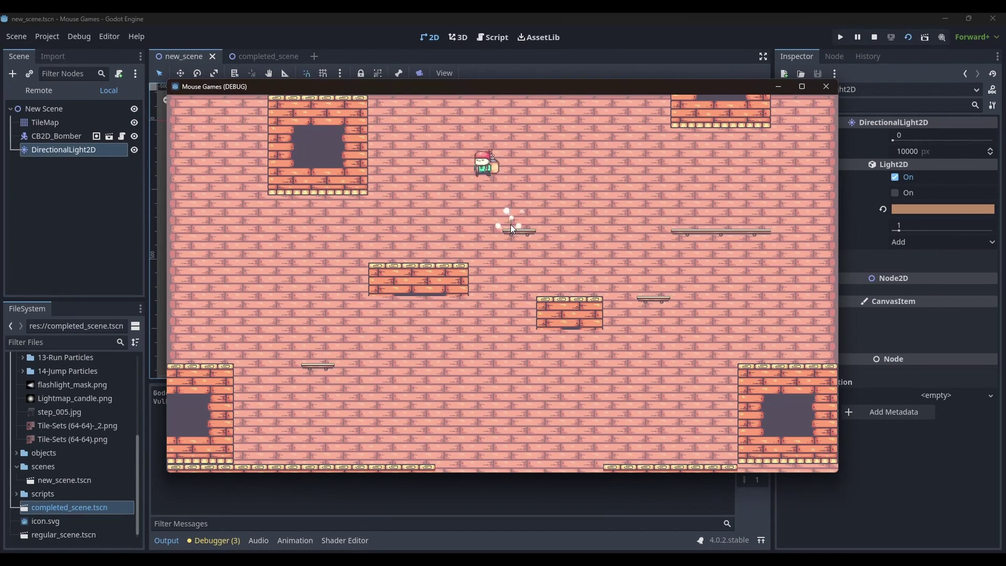
key(space)
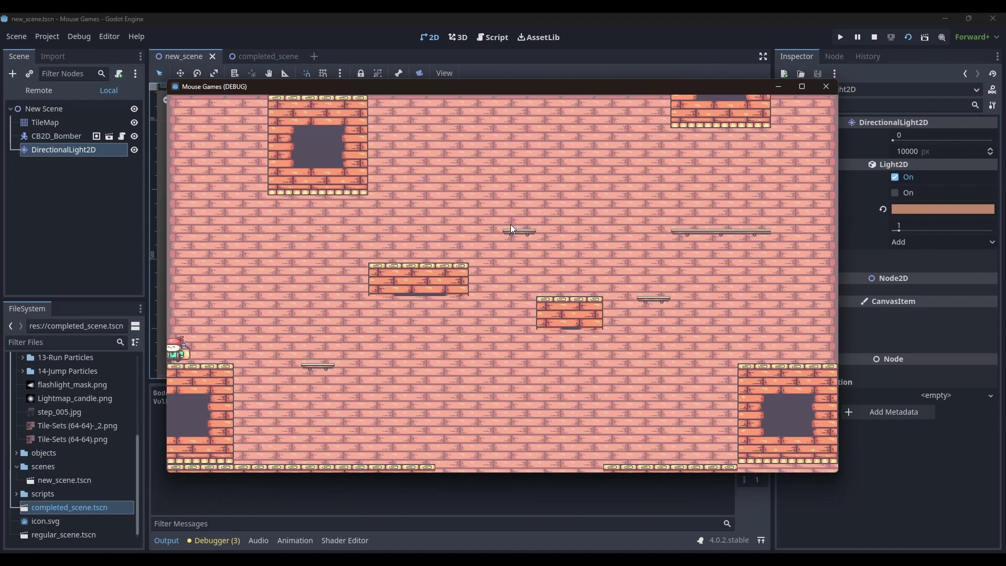
key(Right)
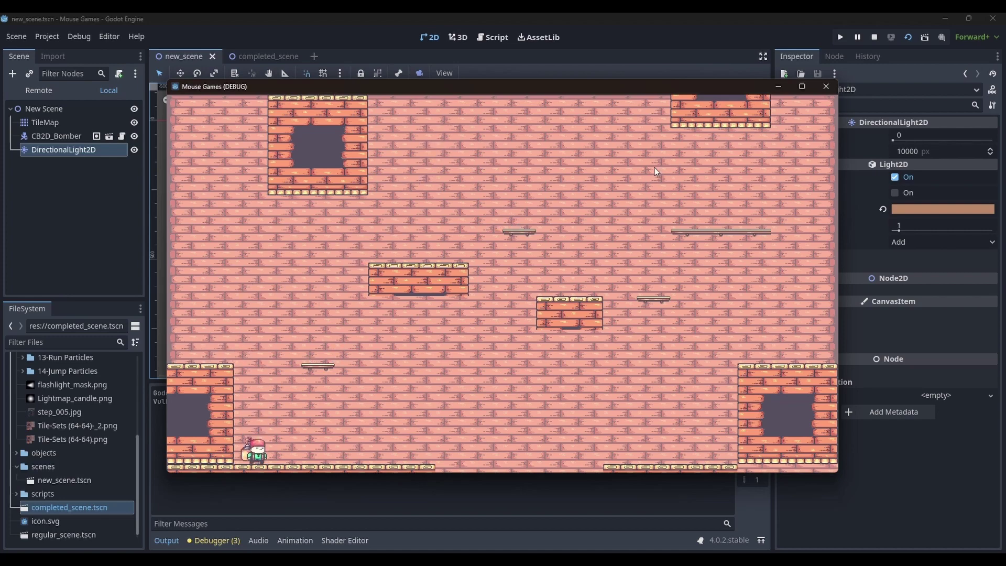
click(826, 87)
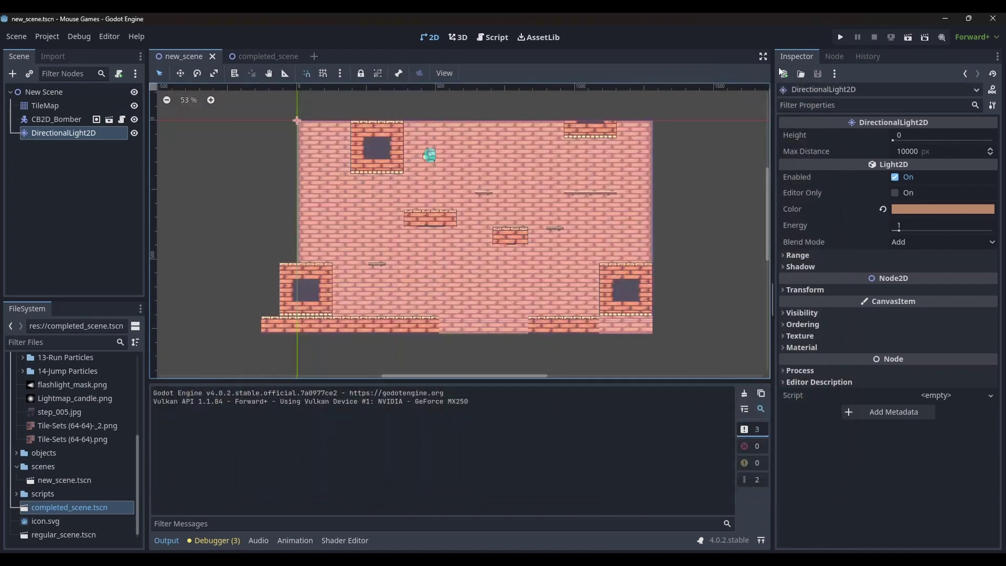
- Add a CanvasModulate node as a child of the New Scene root
click(51, 91)
right_click(51, 91)
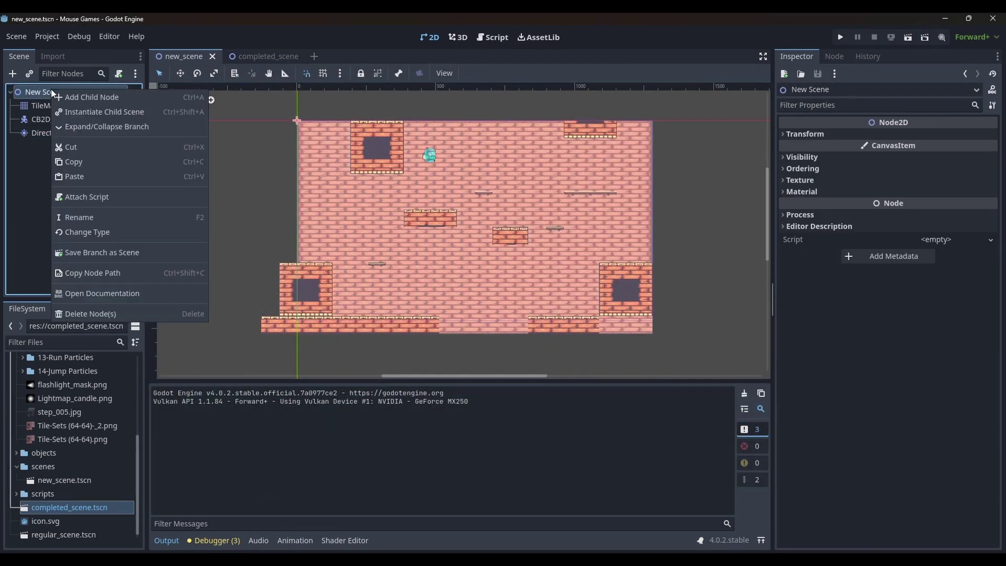
click(91, 98)
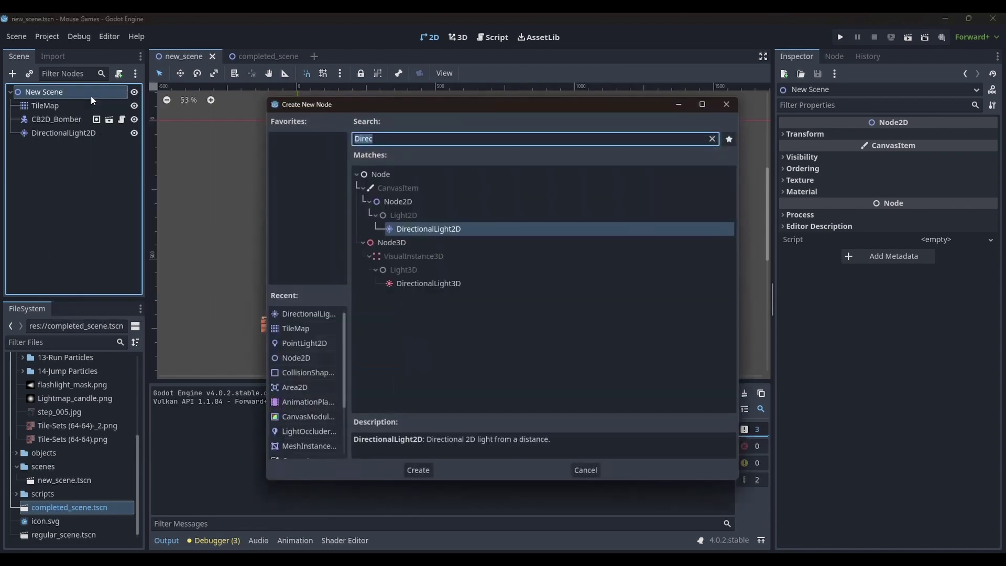
text(Mod)
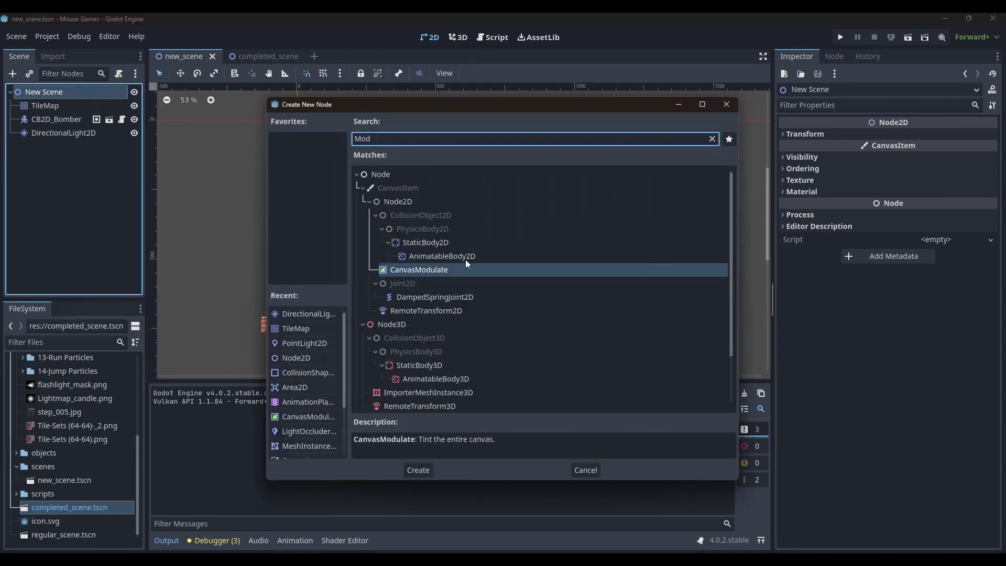
double_click(420, 269)
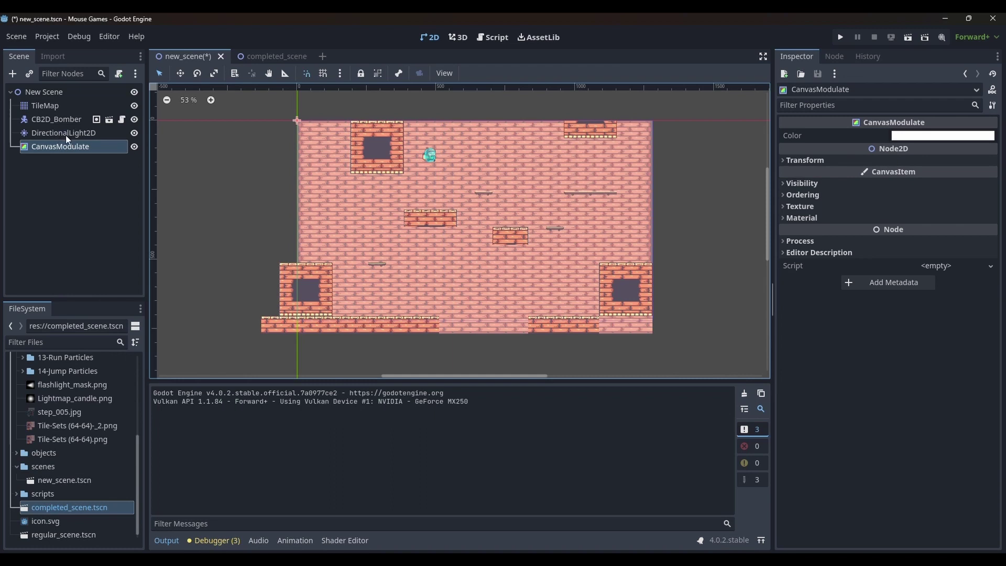
- Hide the DirectionalLight2D and darken the CanvasModulate colour to grey 454545
click(134, 133)
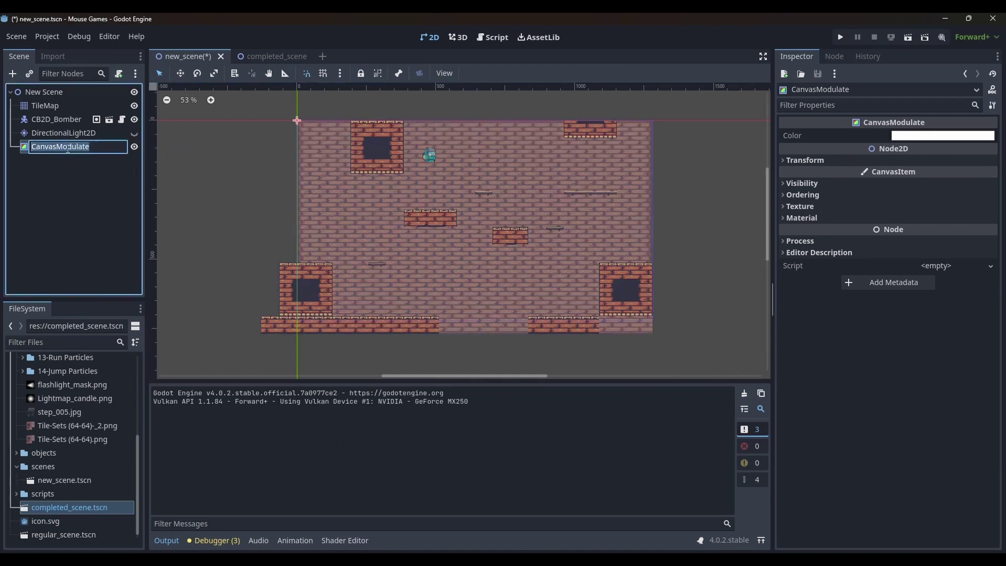
click(978, 137)
drag(982, 197, 990, 247)
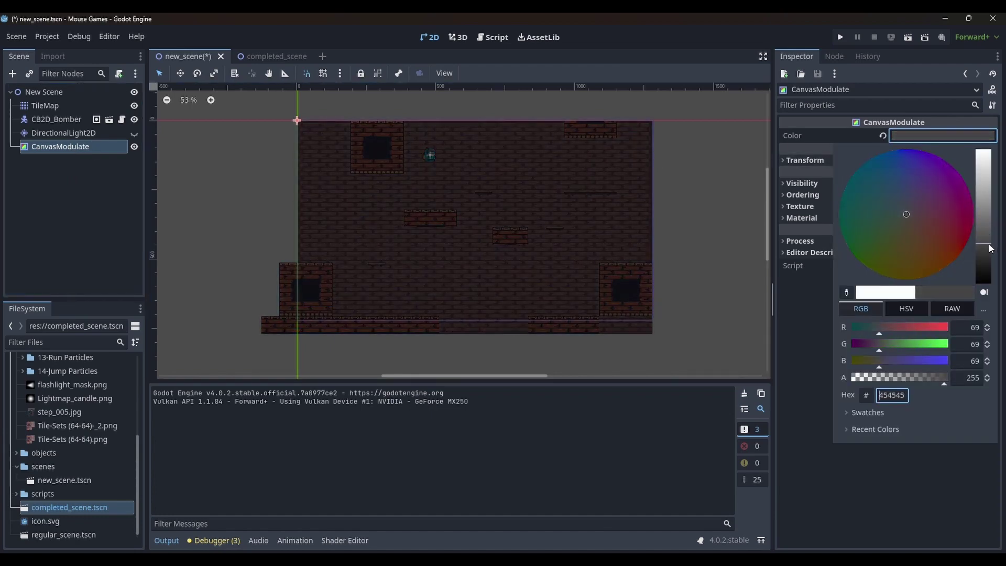
- Toggle the DirectionalLight2D's visibility to compare the scene with and without it, leaving the light visible
click(134, 132)
click(134, 132)
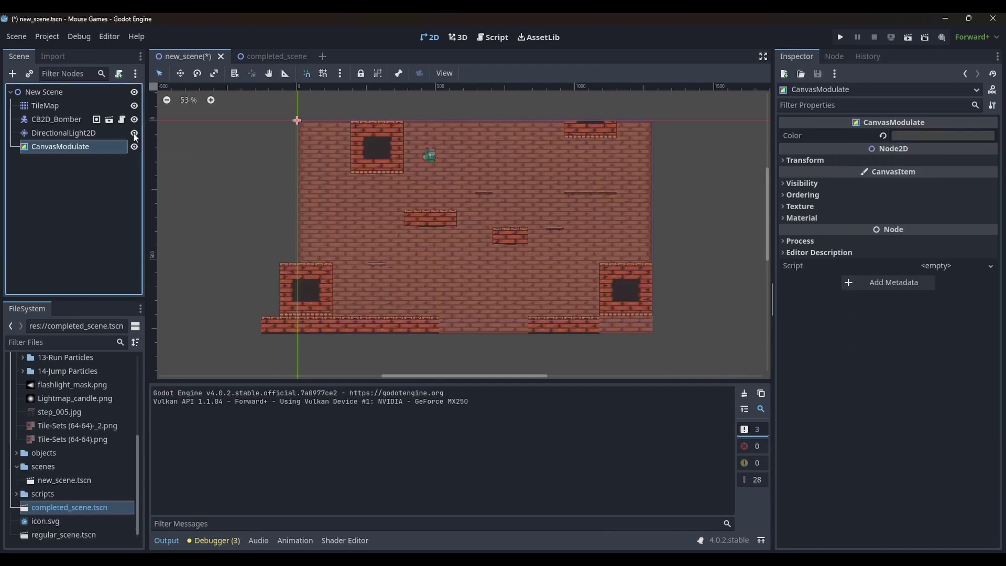
click(134, 134)
click(134, 134)
click(137, 134)
- Shift the CanvasModulate's dark grey colour to a bluish tint
click(111, 134)
click(109, 143)
click(943, 135)
drag(910, 215, 892, 187)
- Add a LightOccluder2D node as a child of the New Scene root
right_click(56, 94)
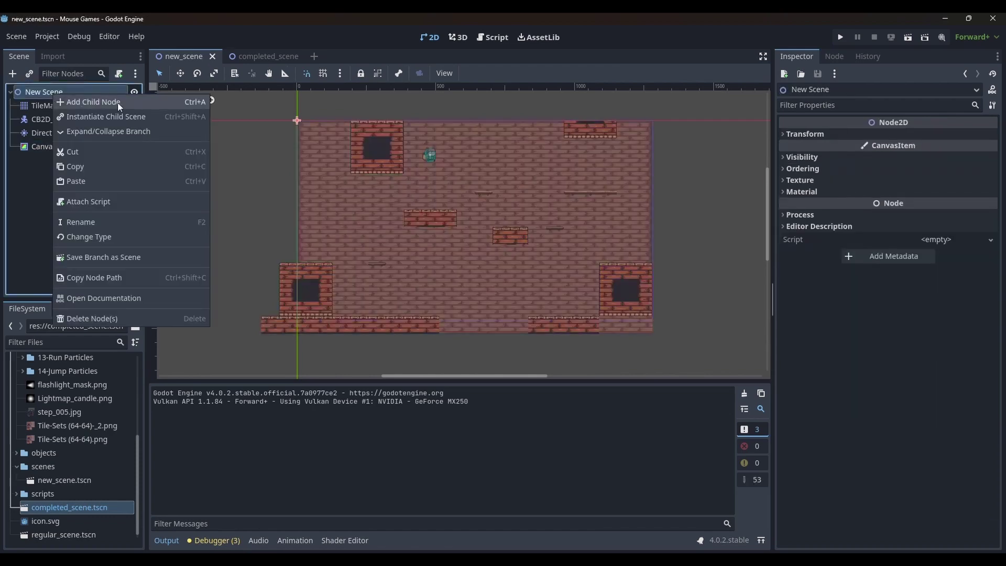
click(133, 100)
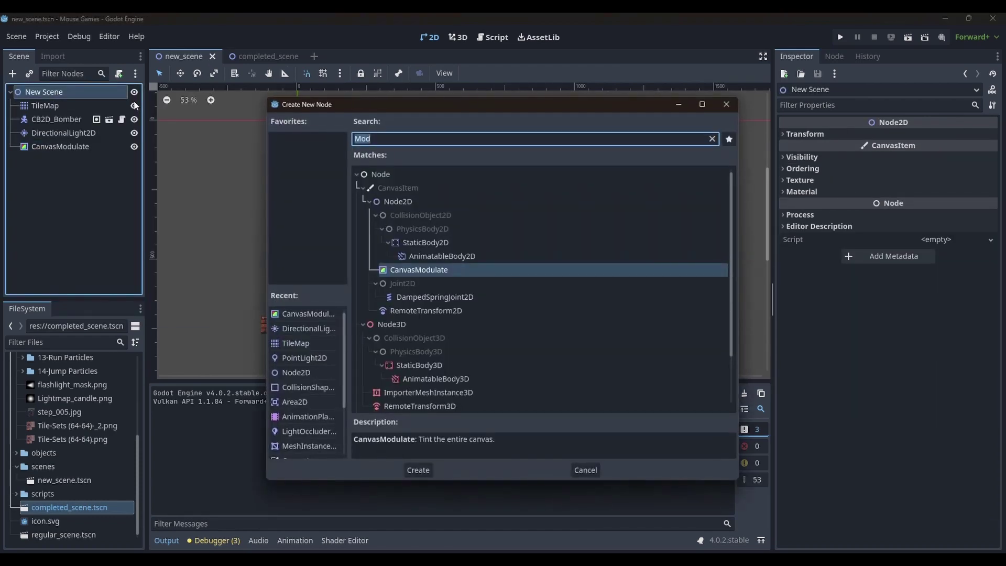
text(Occl)
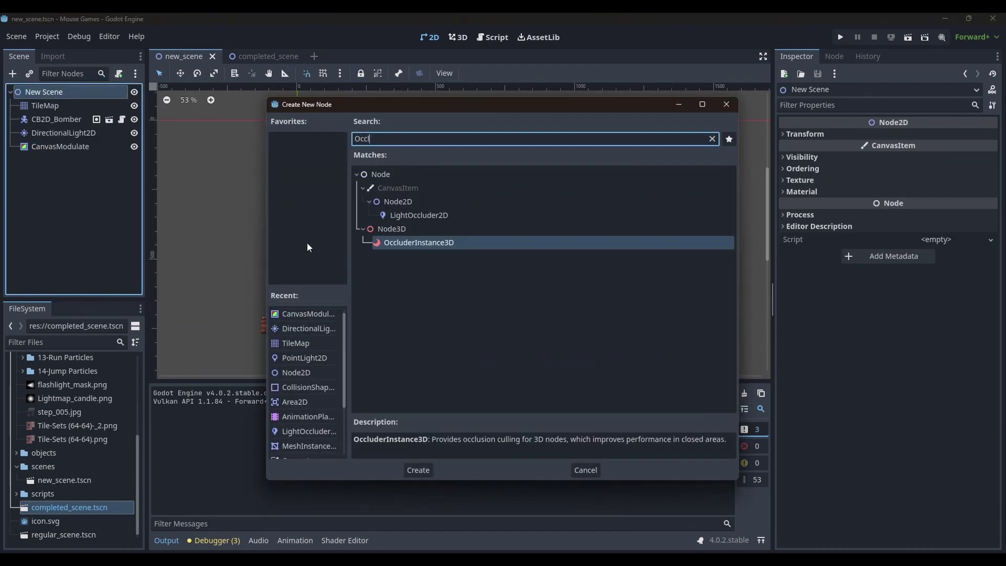
click(445, 215)
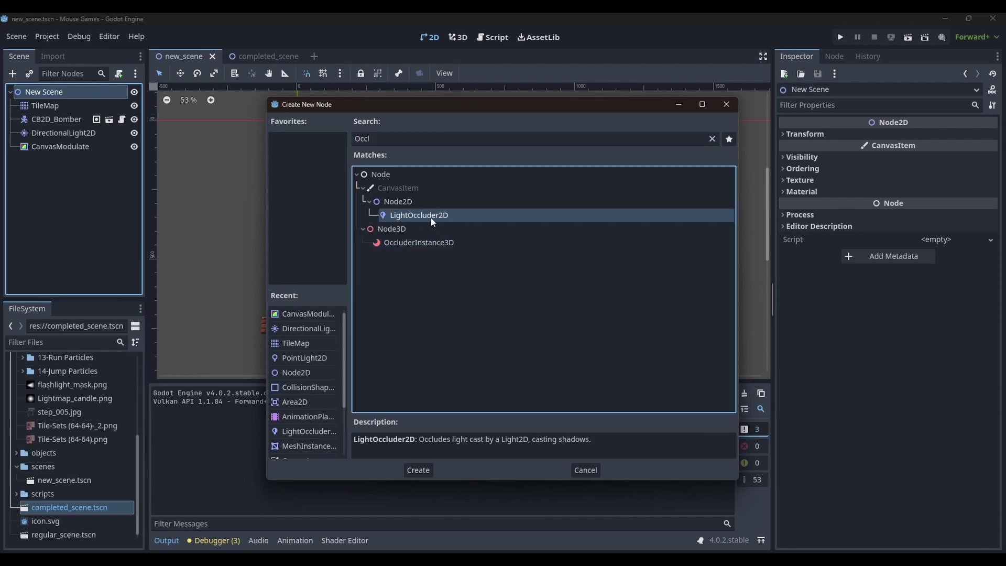
double_click(430, 218)
- Create an occluder polygon resource and draw a closed five-point shape across the upper right part of the level
click(432, 216)
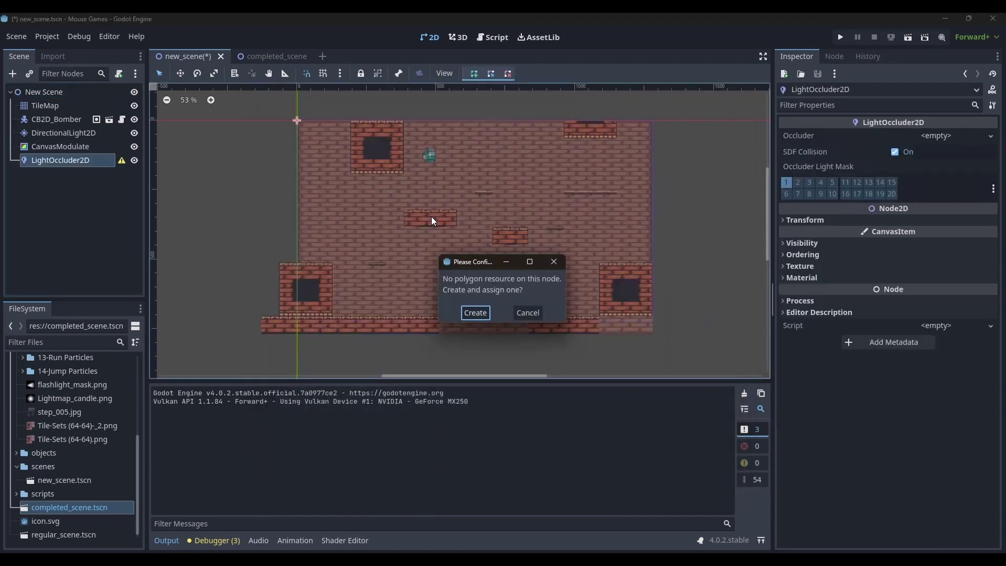
click(476, 313)
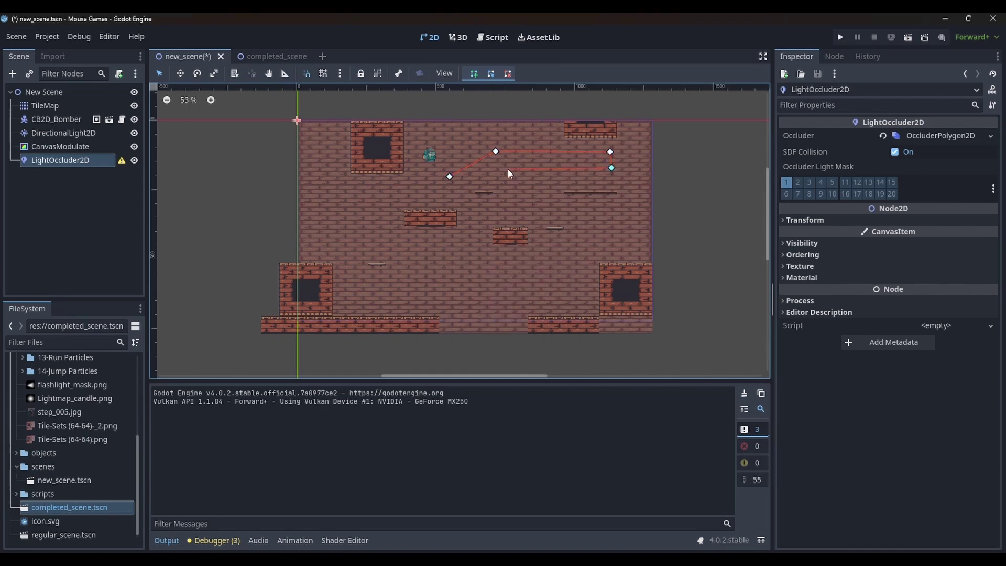
click(450, 177)
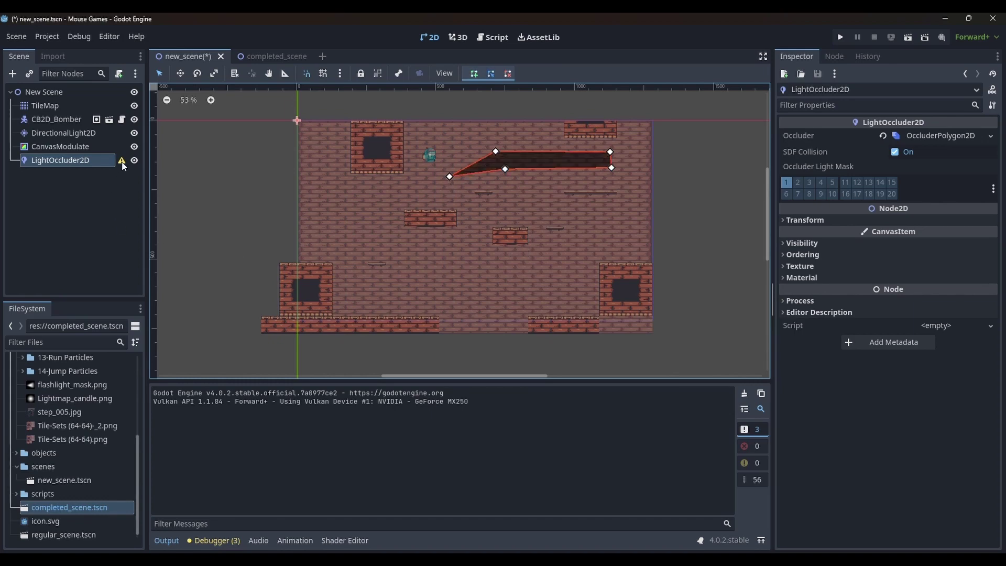
click(105, 226)
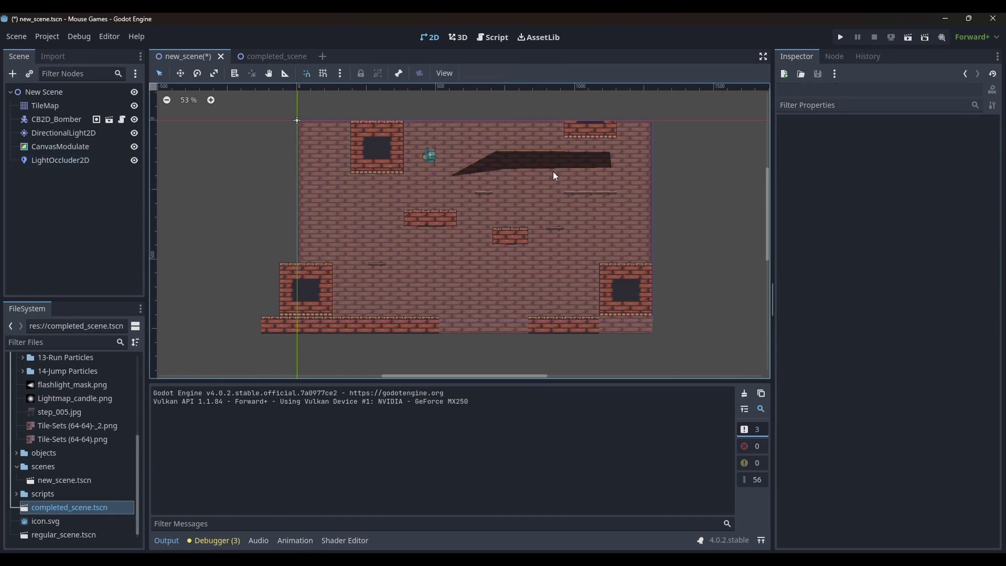
- Enable shadows on the DirectionalLight2D
click(77, 135)
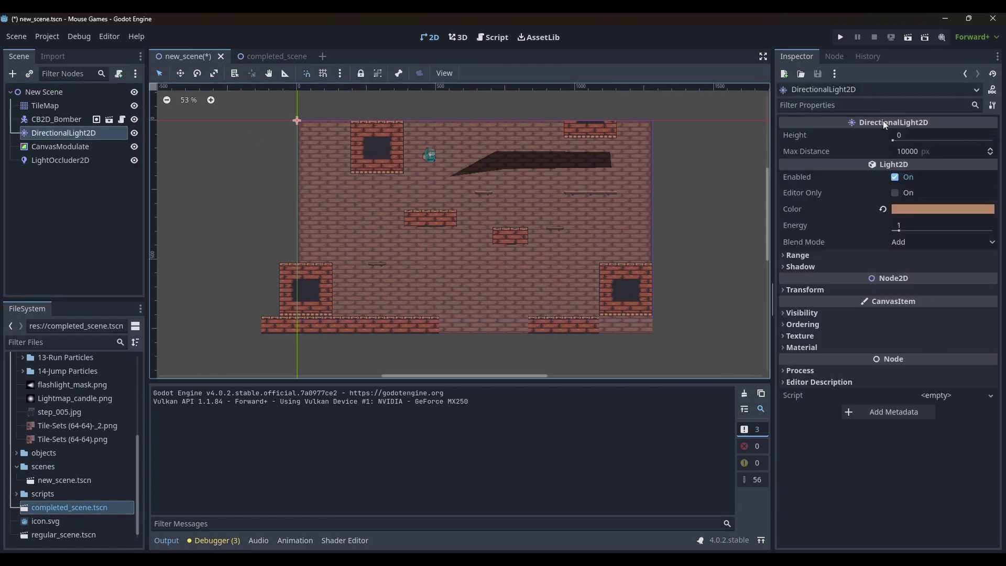
click(786, 266)
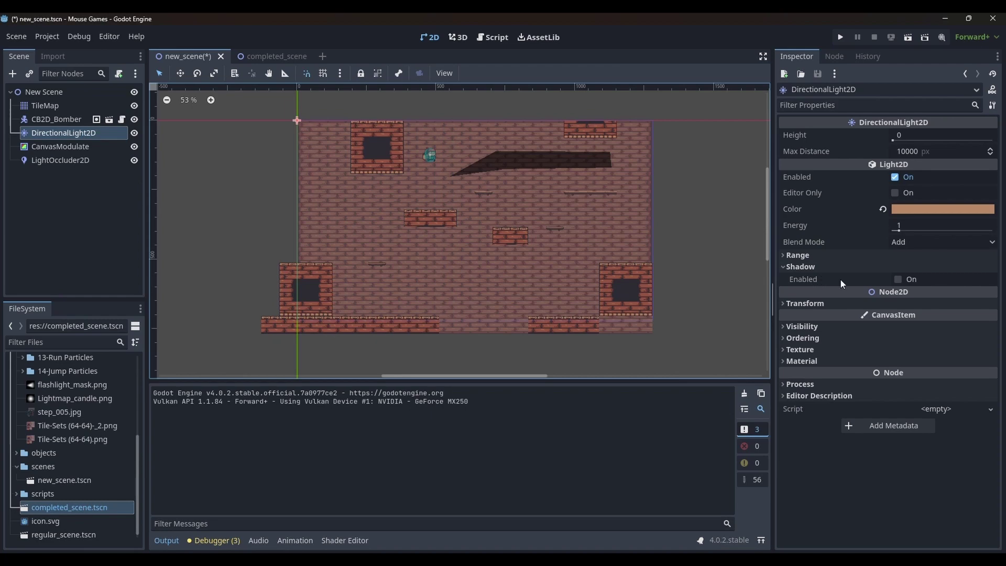
click(896, 281)
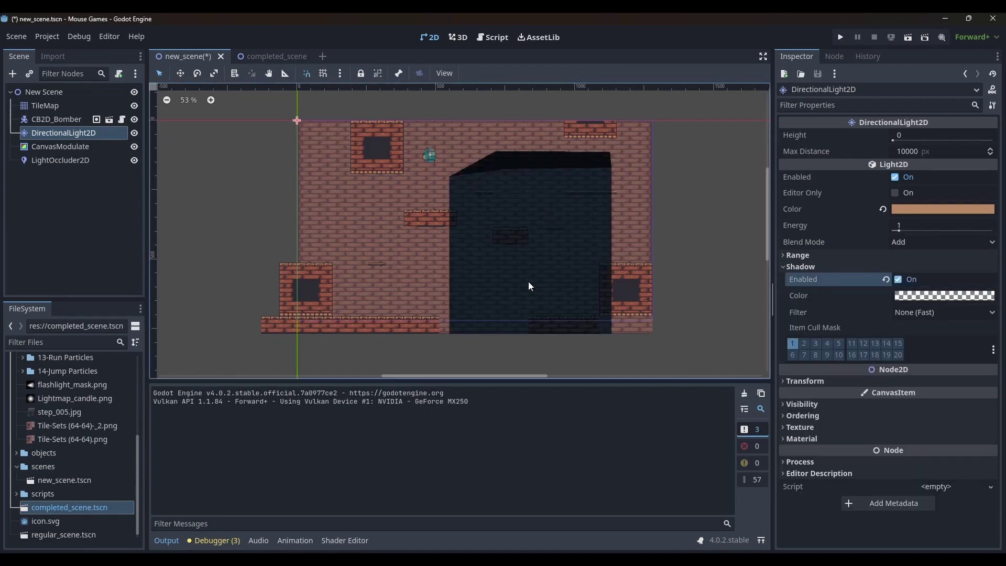
click(546, 304)
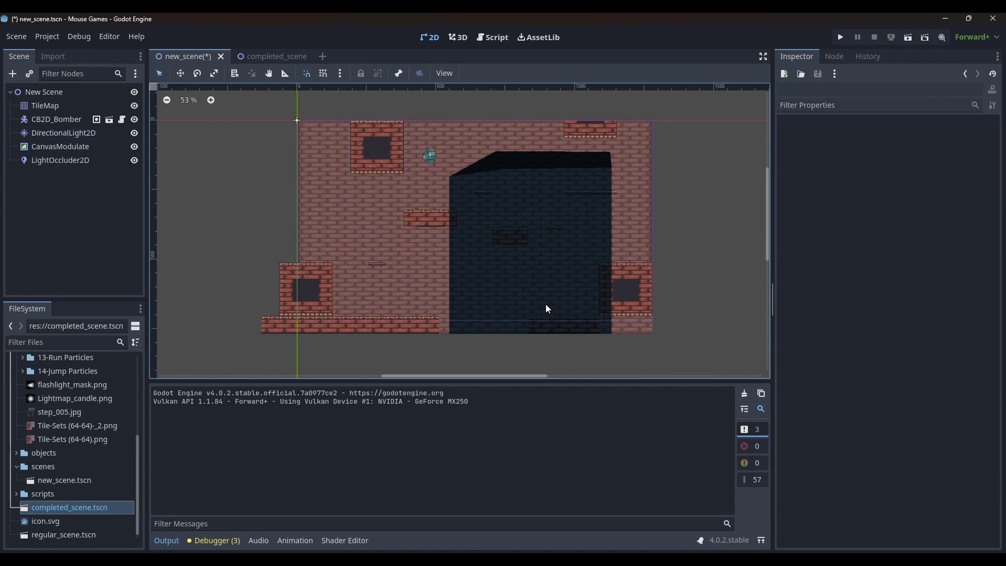
- Rotate the DirectionalLight2D to -56° so the occluder's shadow falls diagonally
click(56, 134)
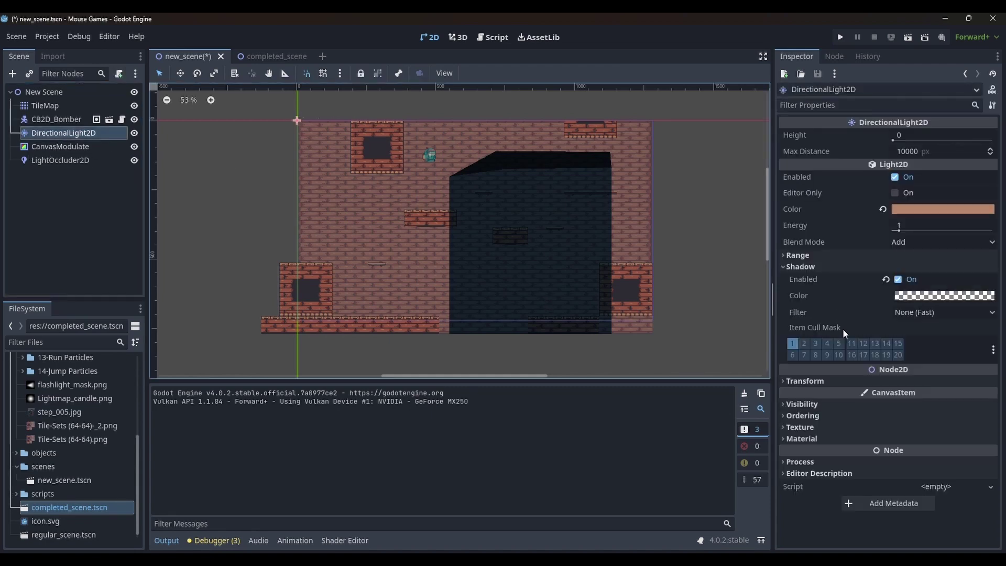
click(806, 381)
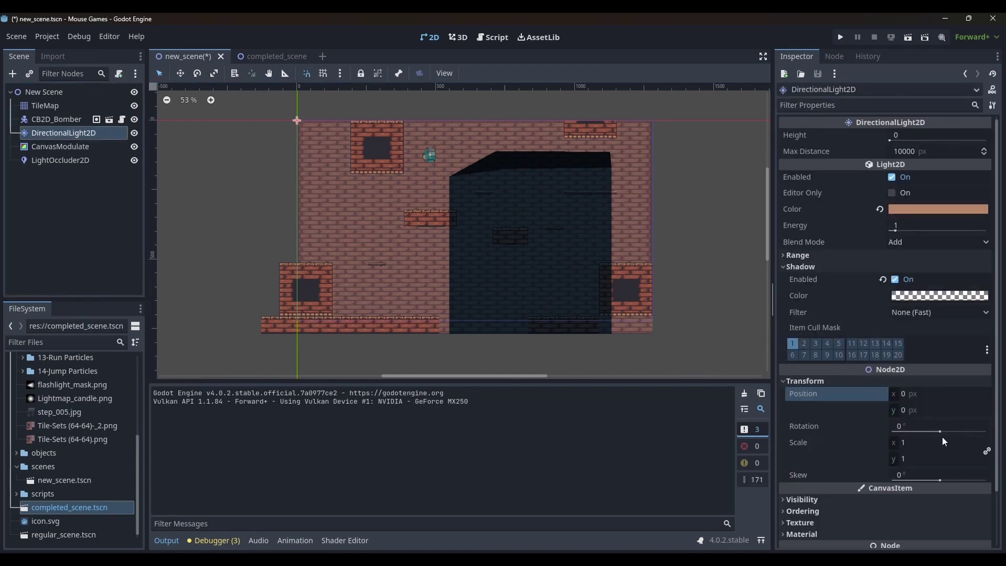
drag(943, 432, 934, 435)
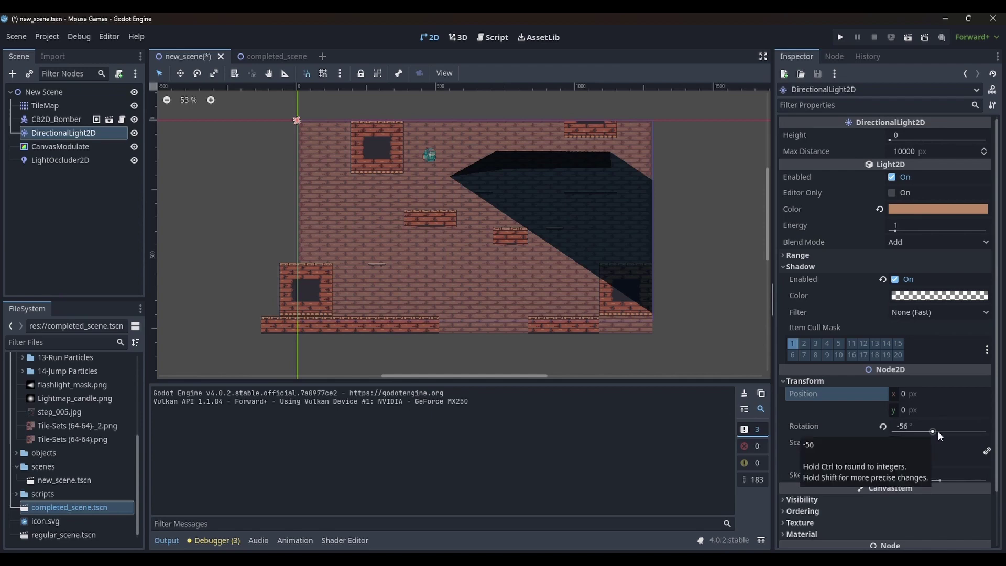
- Set the DirectionalLight2D's shadow filter to PCF13 (Slow) and adjust its filter smoothing to soften the shadow edges
scroll(901, 393, down, 3)
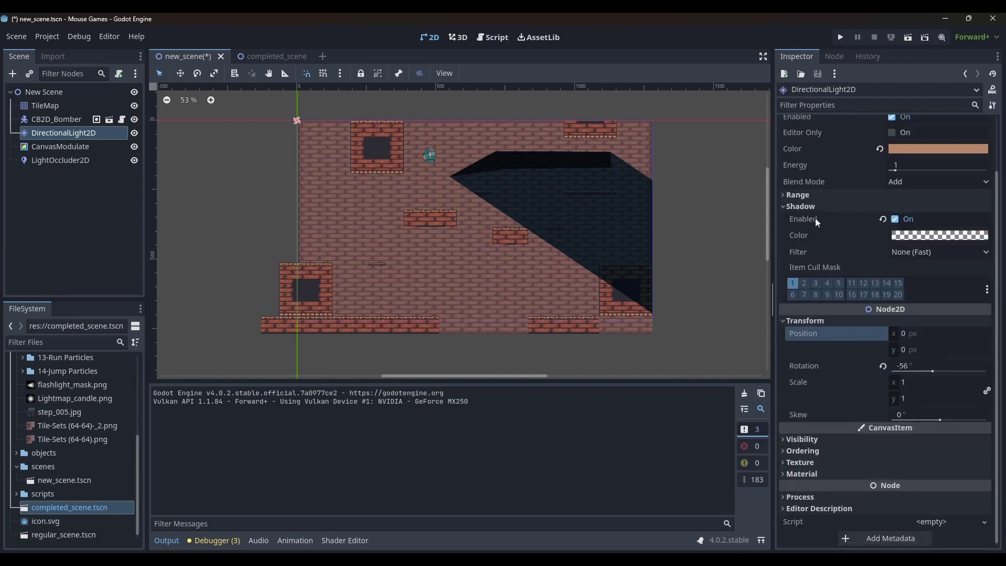
click(931, 252)
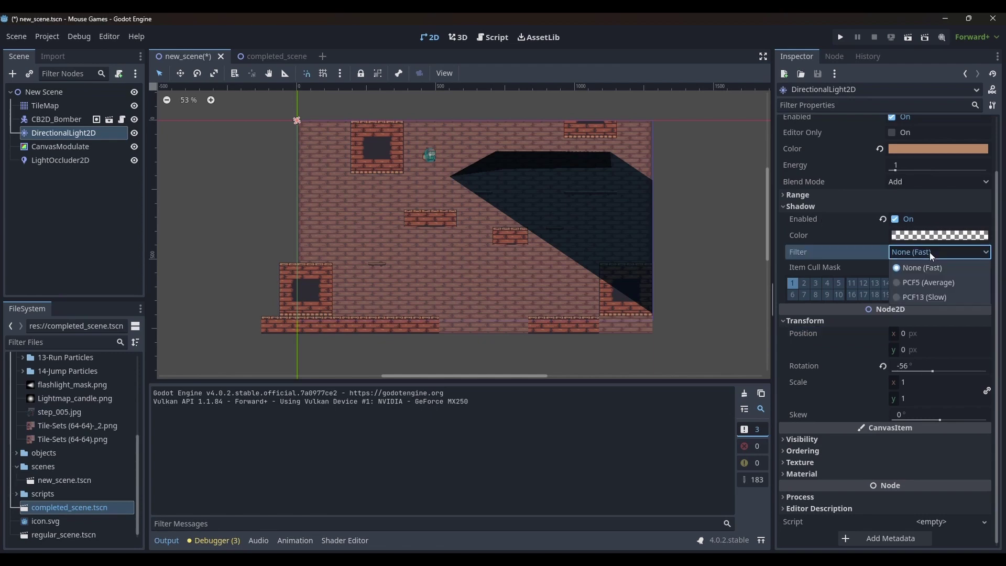
click(923, 296)
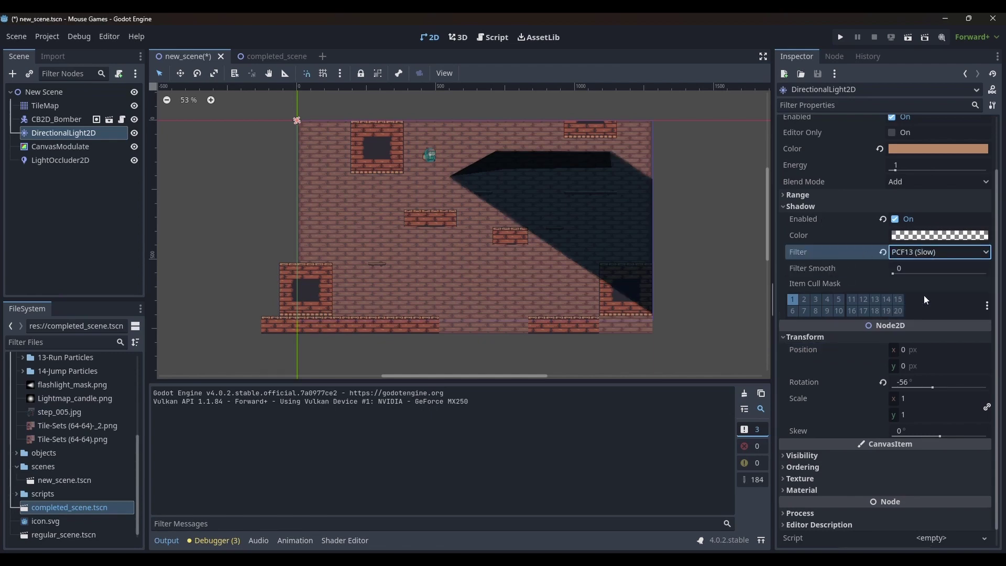
mouse_move(905, 274)
mouse_down()
mouse_move(951, 274)
mouse_move(891, 276)
mouse_up()
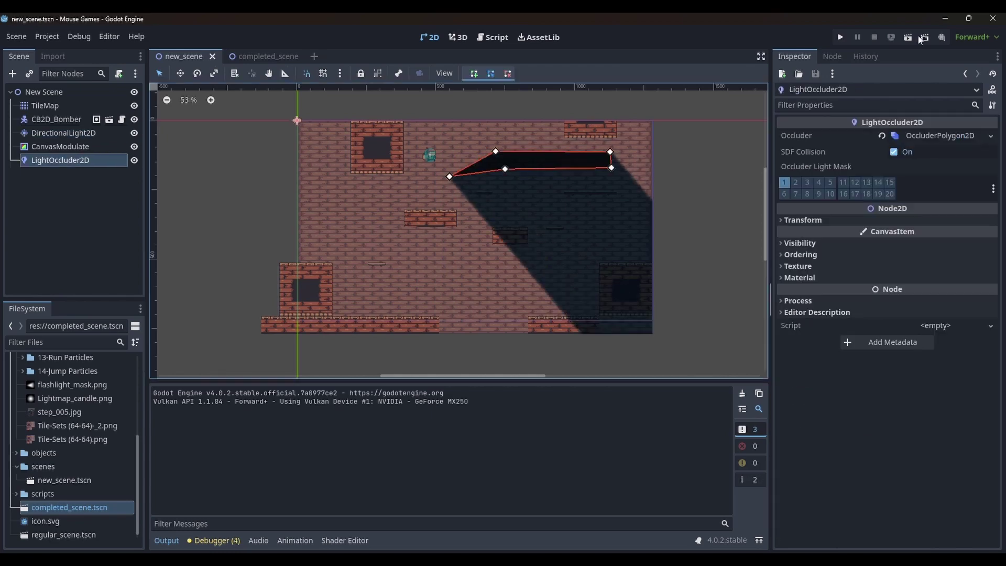
- Run the current scene and move the character across the platforms into the occluder's shadow and back into the light
click(912, 36)
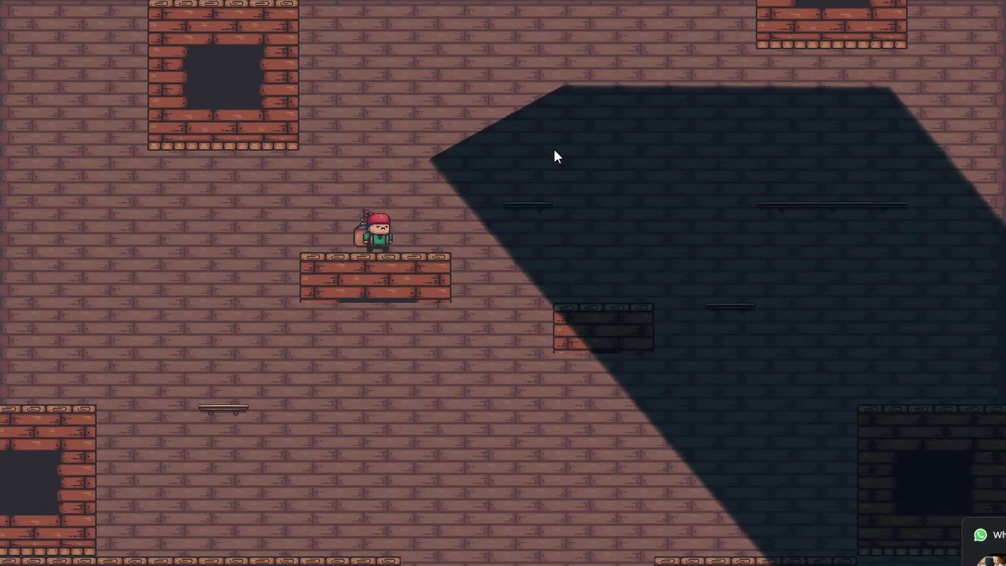
key(space)
key(Right)
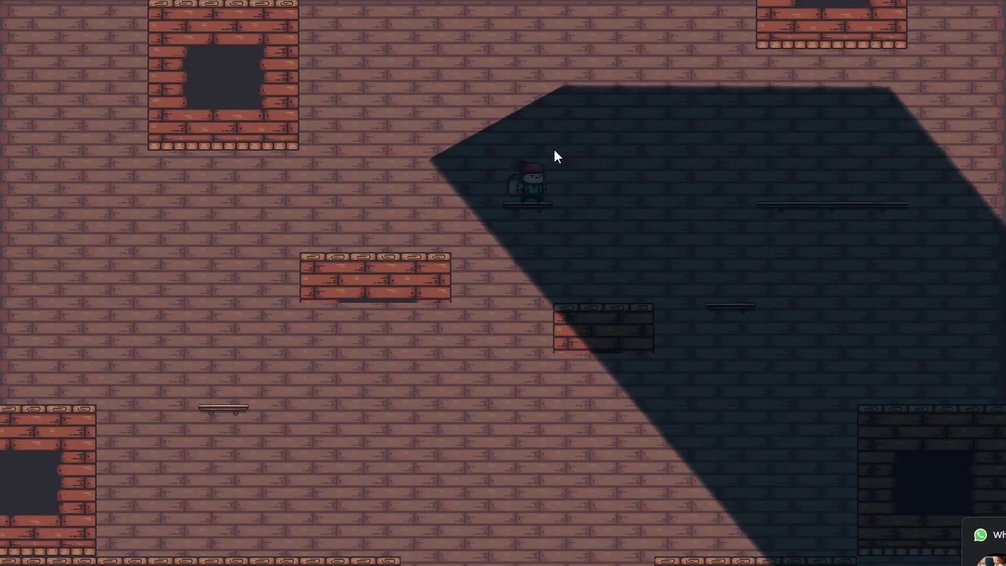
key(Right)
key(space)
key(Right)
key(space)
key(Right)
key(Right)
key(Left)
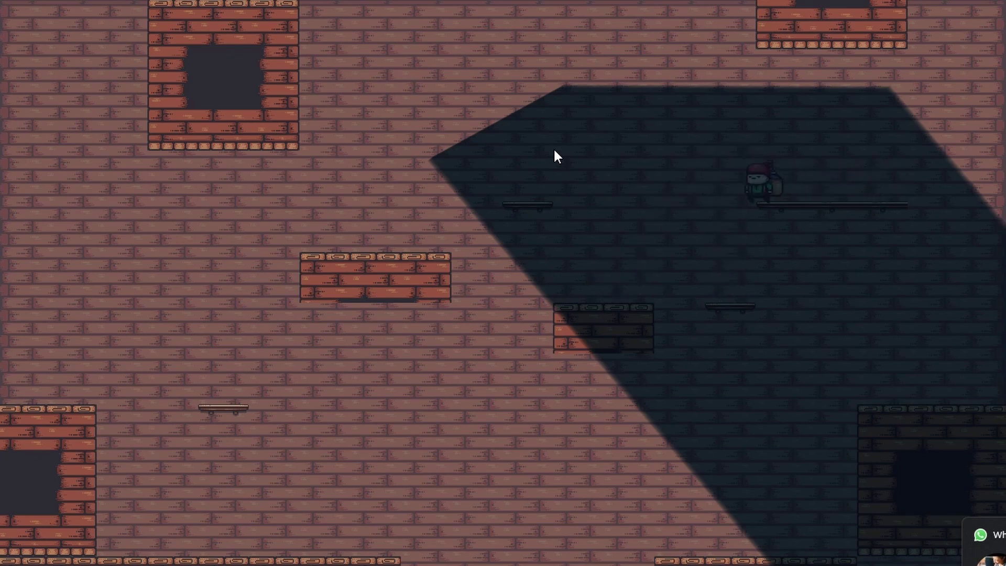
key(space)
key(Left)
key(space)
key(space)
key(Left)
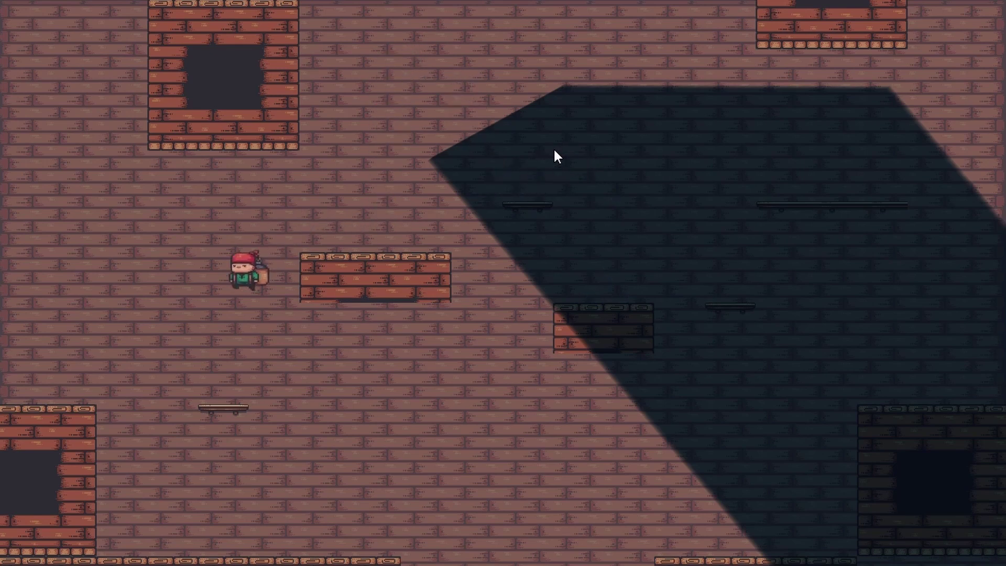
key(Right)
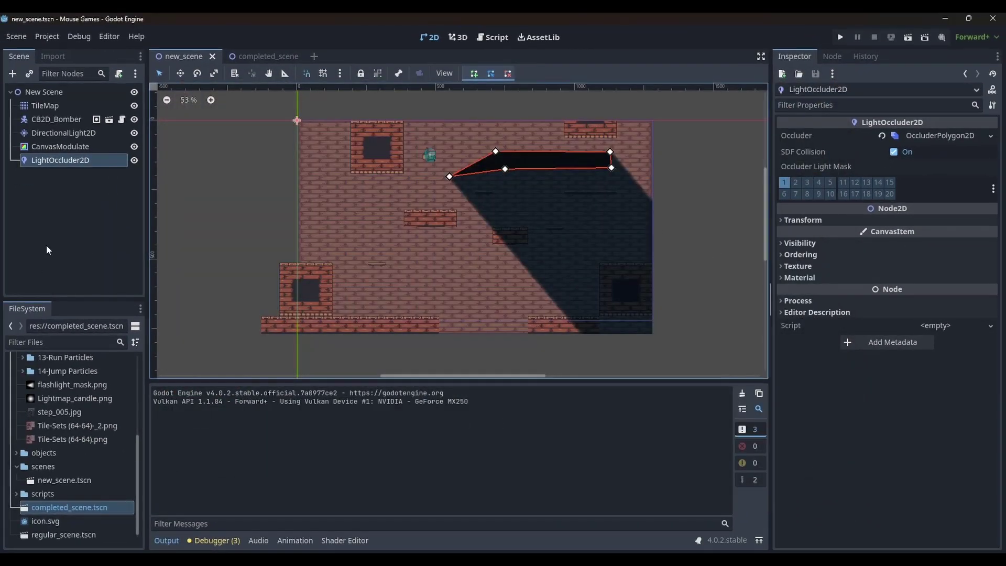
- Delete the LightOccluder2D node from the scene
click(47, 247)
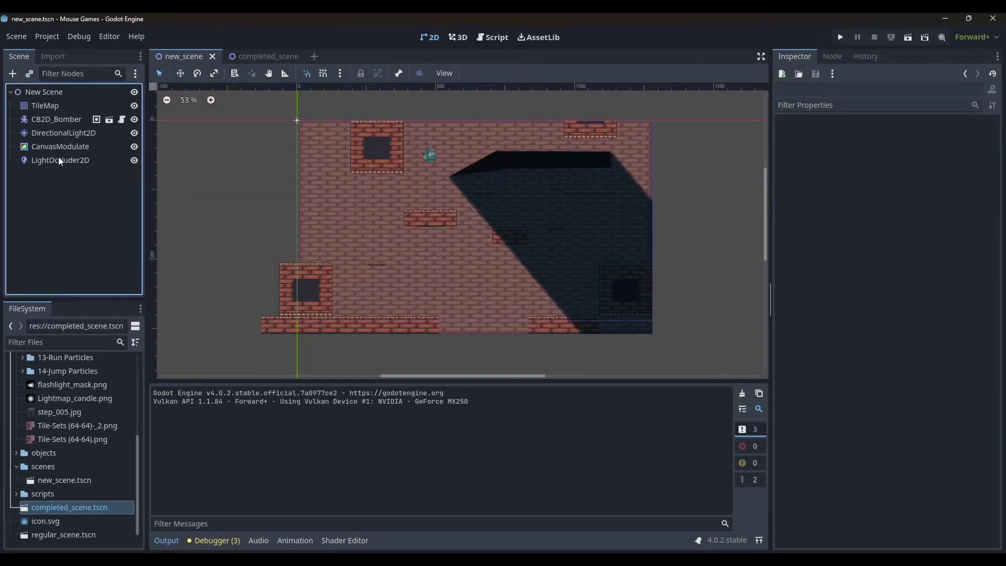
click(59, 152)
click(59, 162)
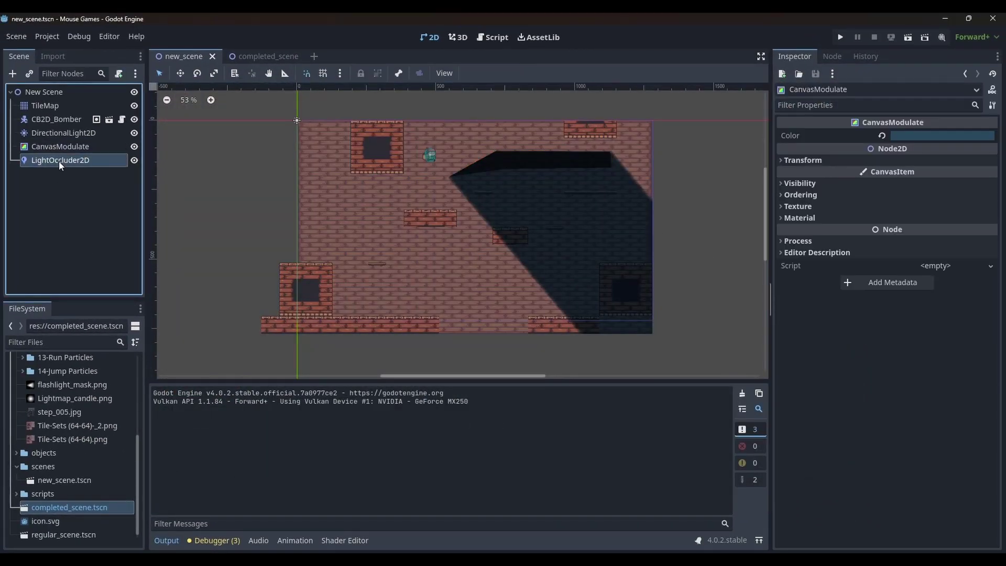
click(59, 161)
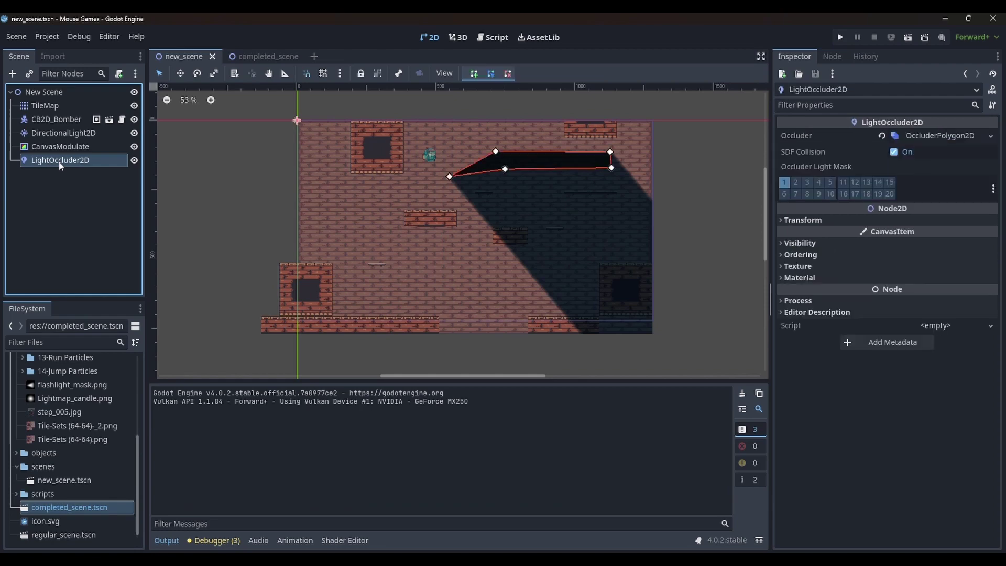
right_click(62, 160)
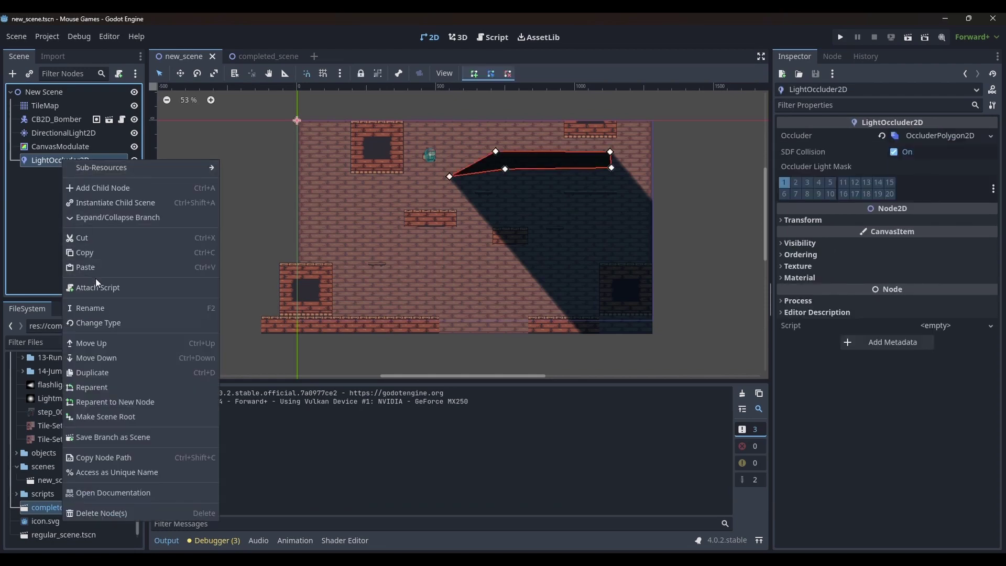
click(111, 513)
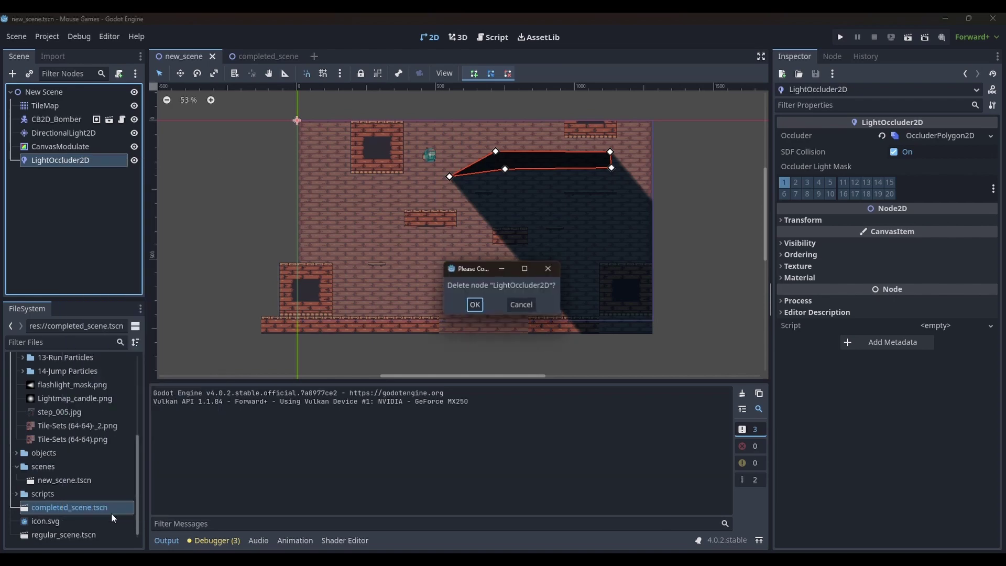
click(475, 305)
- Add an occlusion layer to the rendering settings of the TileMap's TileSet
click(39, 106)
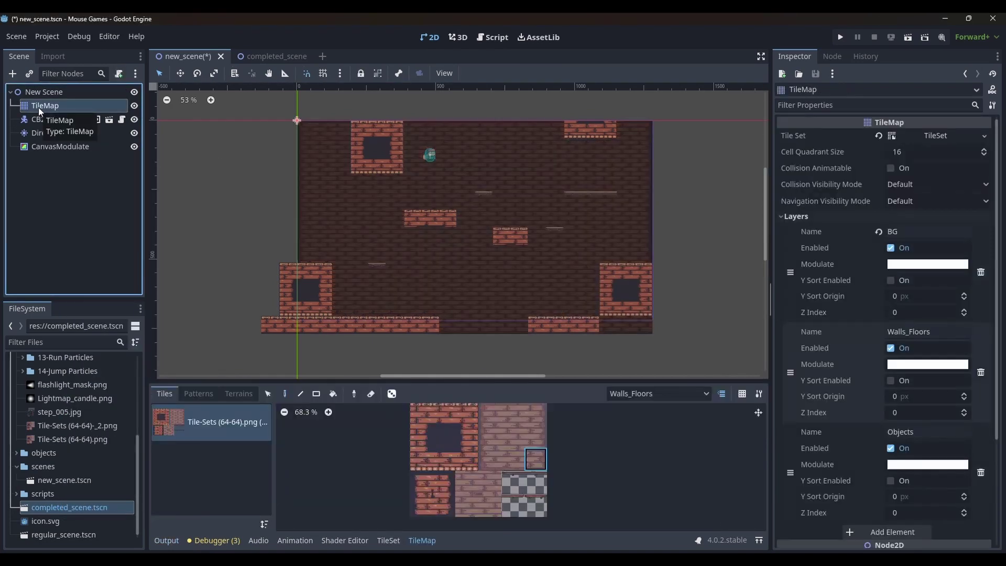
click(784, 217)
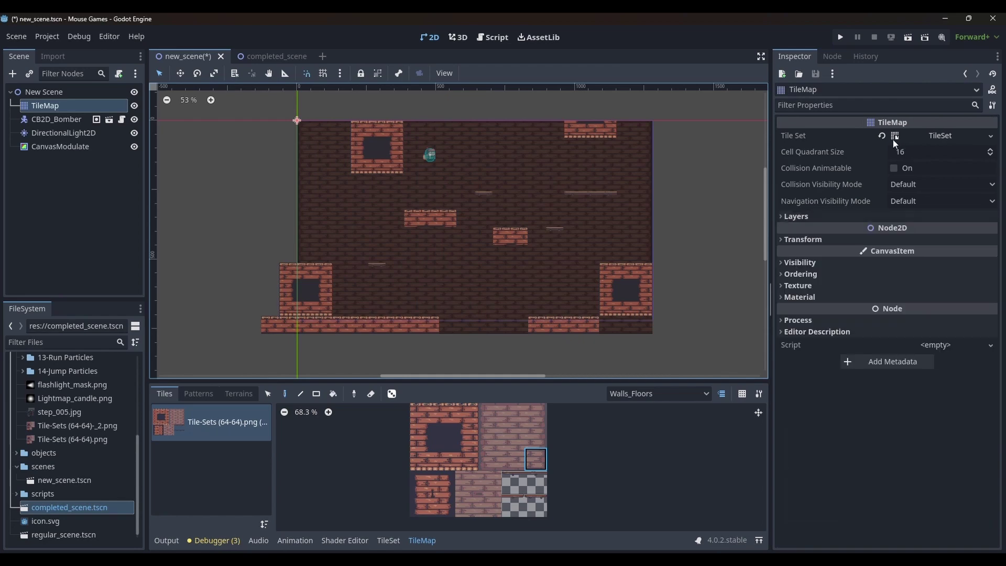
click(944, 135)
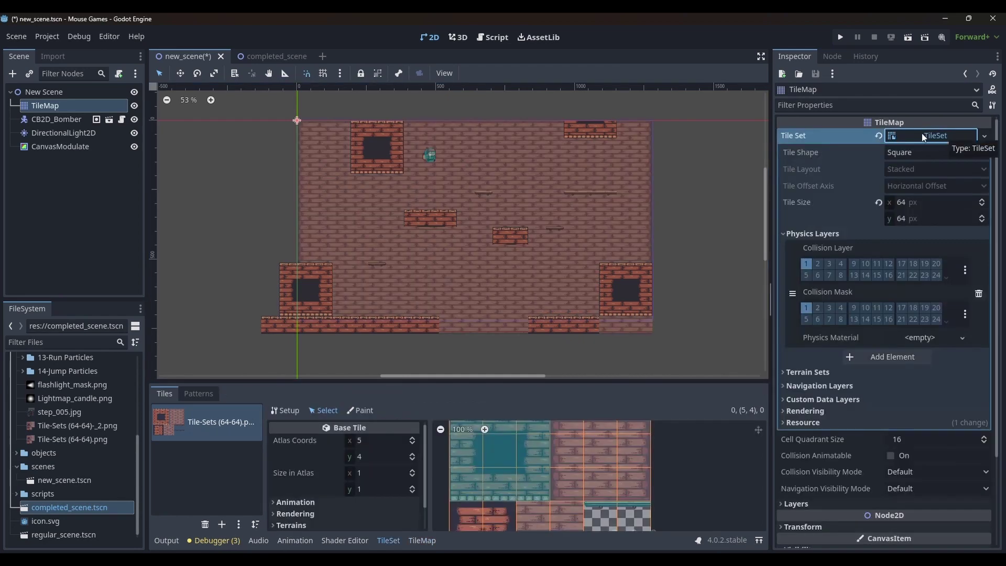
click(942, 133)
click(942, 133)
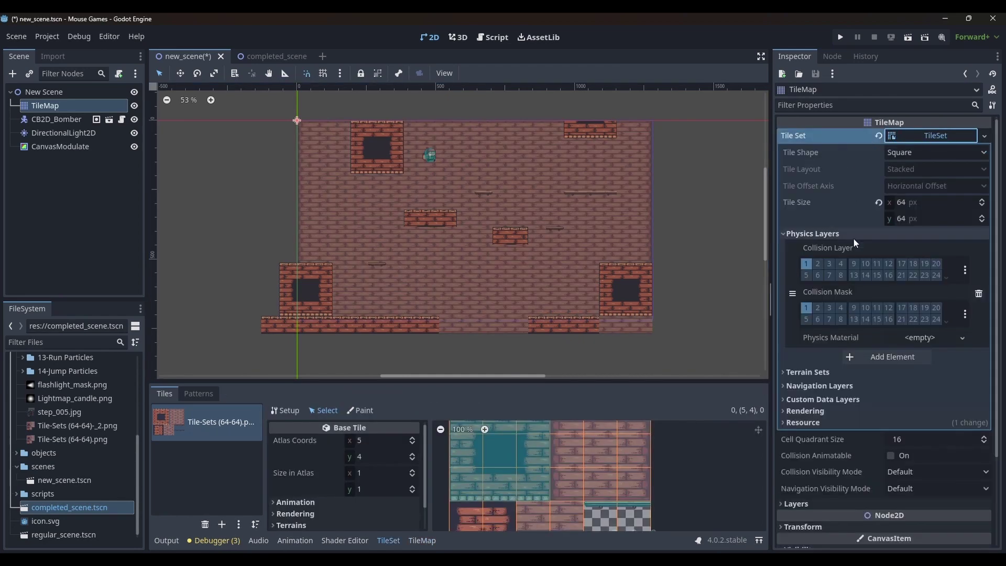
click(779, 233)
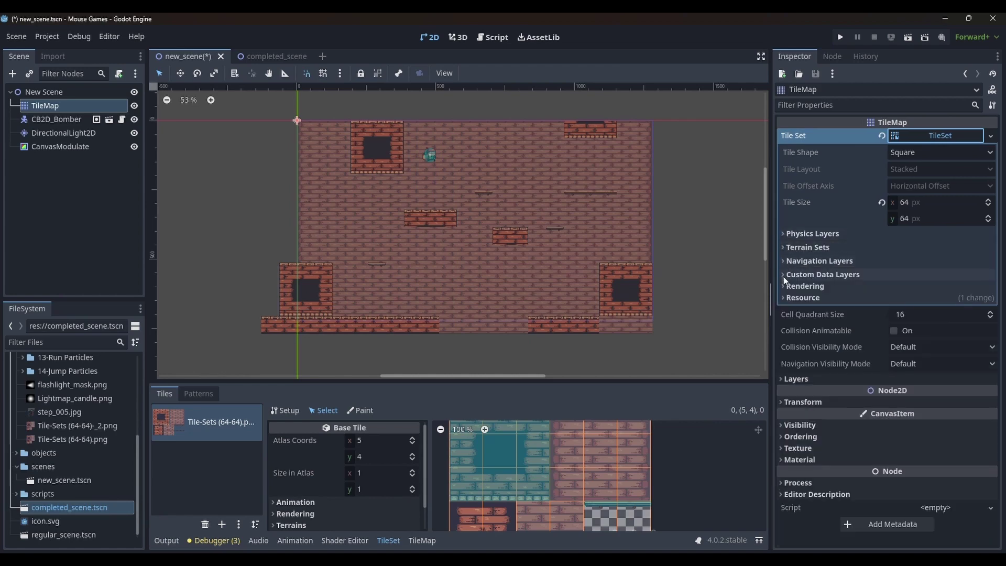
click(809, 285)
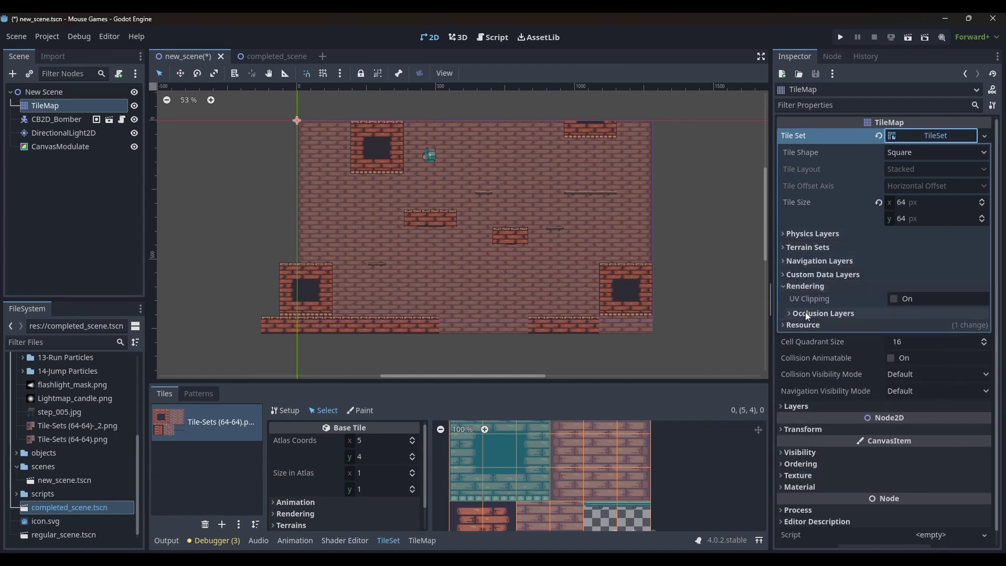
click(827, 315)
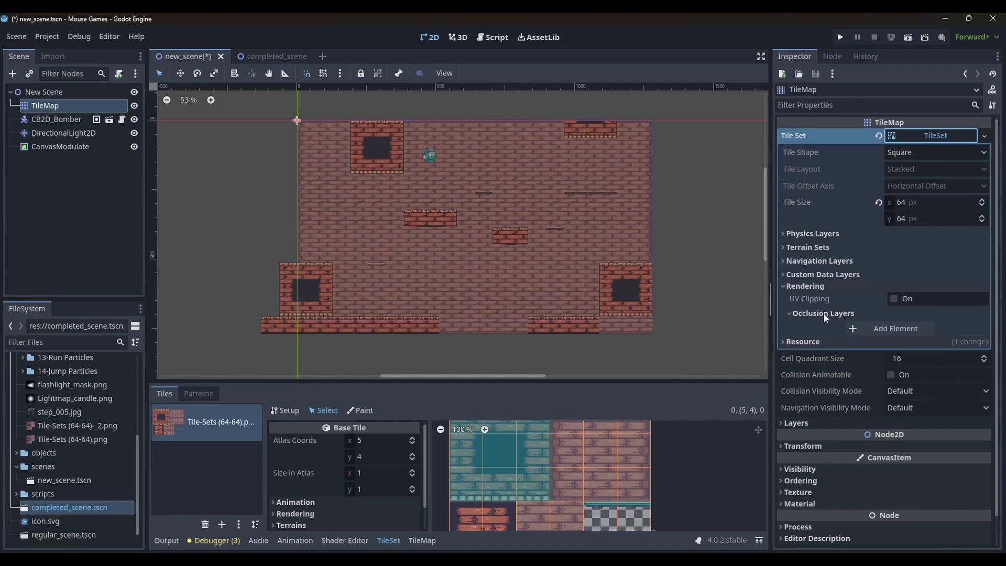
click(891, 327)
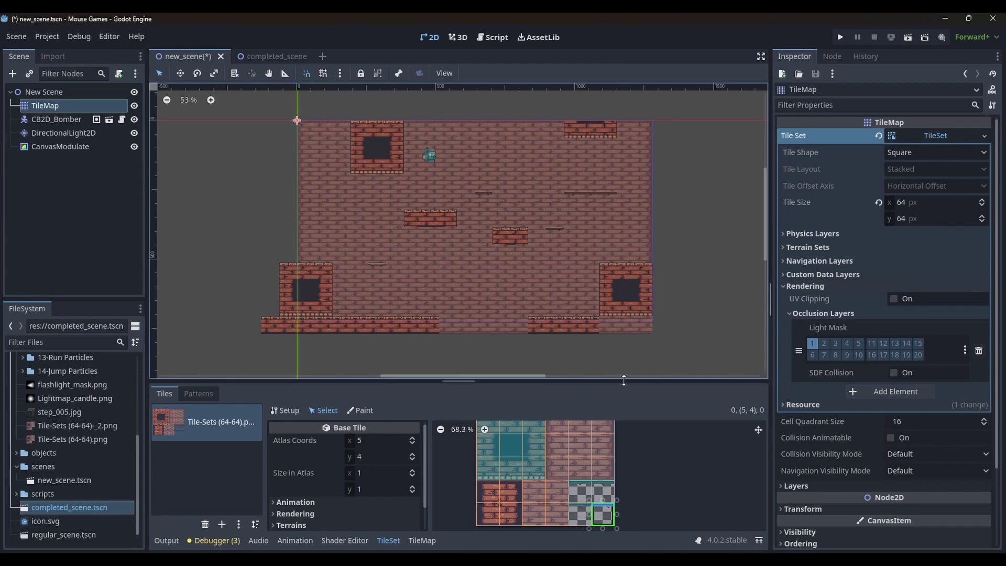
- Give the brick tile at atlas coordinates (0, 0) an Occlusion Layer 0 polygon with the default tile shape
drag(624, 380, 623, 156)
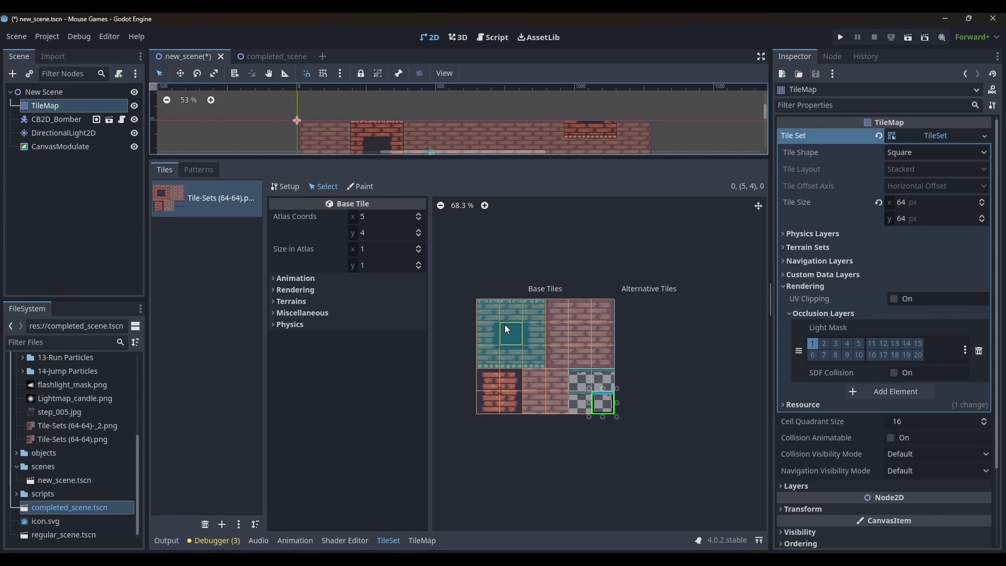
click(492, 315)
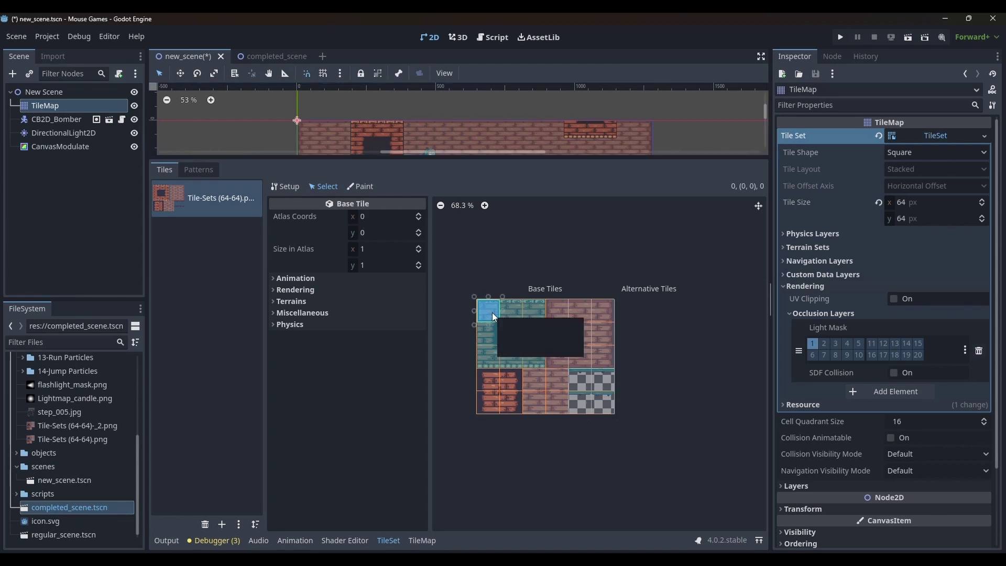
click(309, 293)
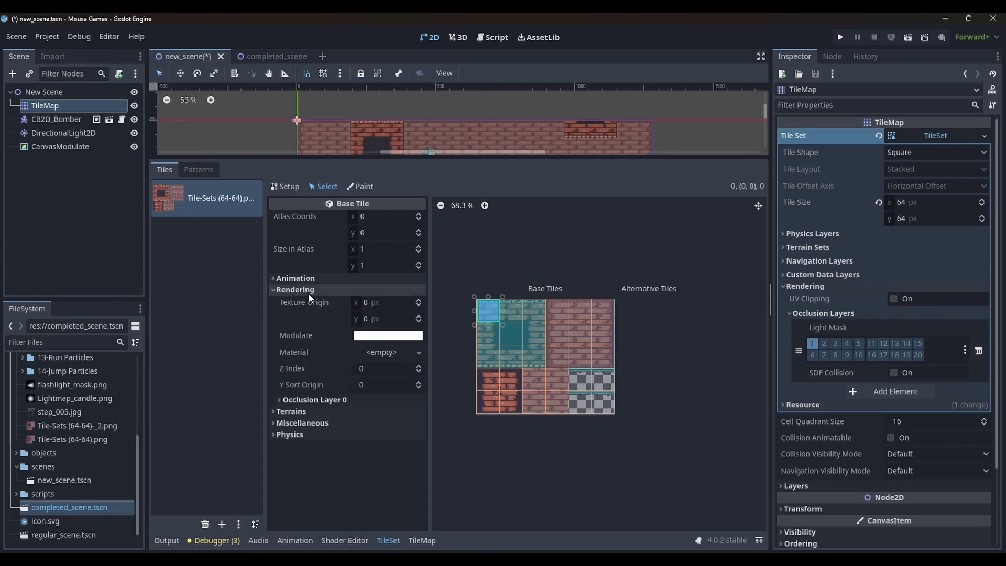
click(313, 399)
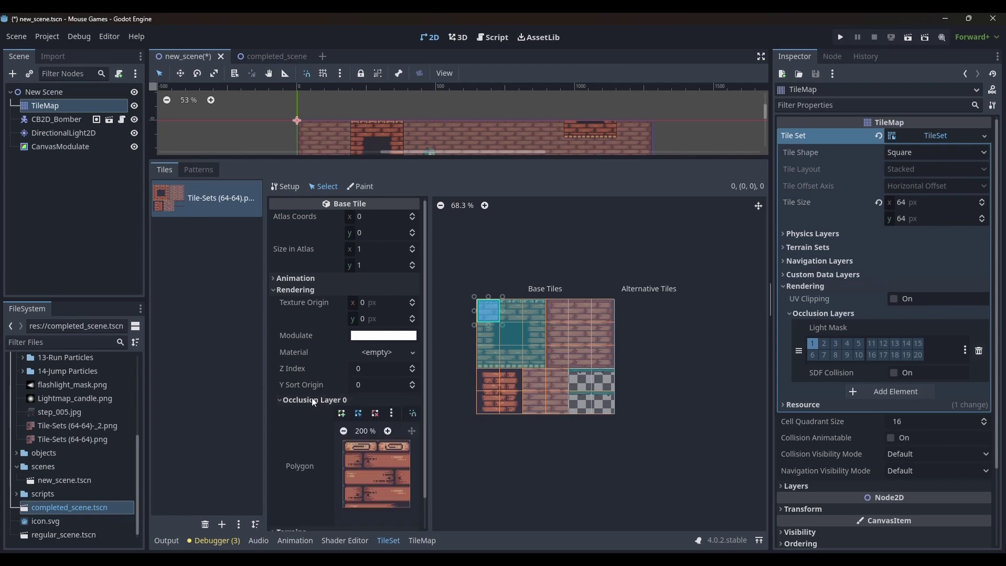
scroll(356, 375, down, 1)
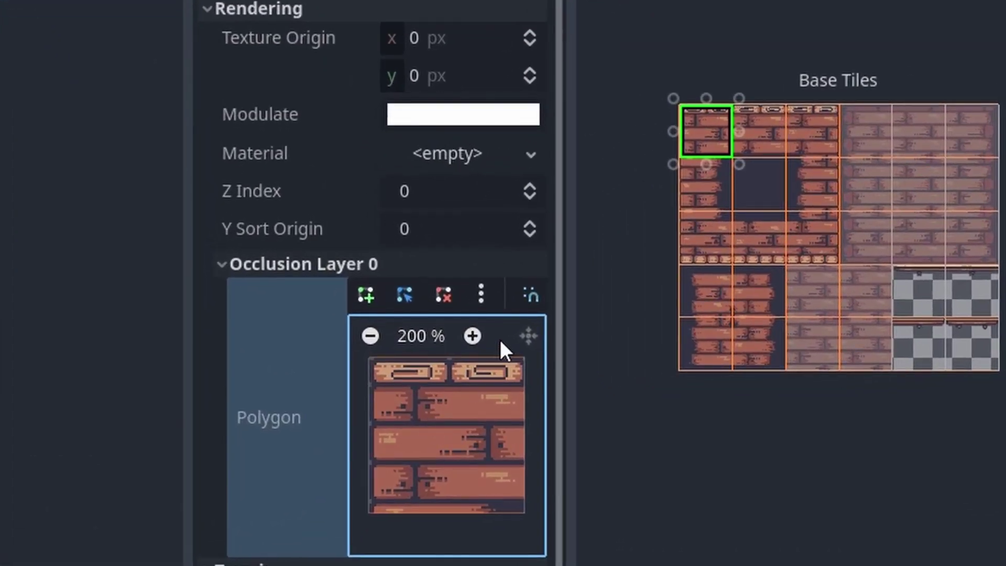
click(481, 295)
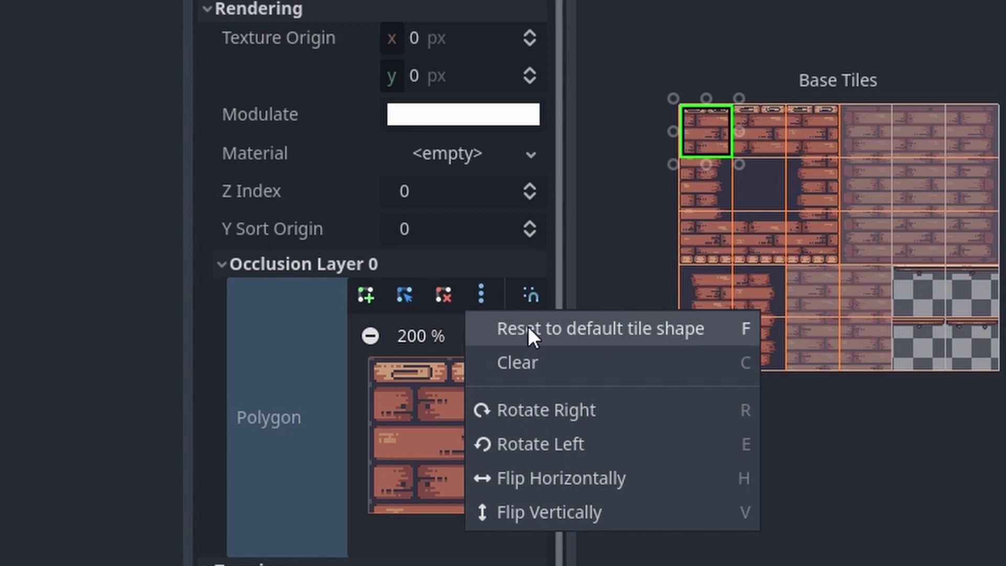
click(474, 329)
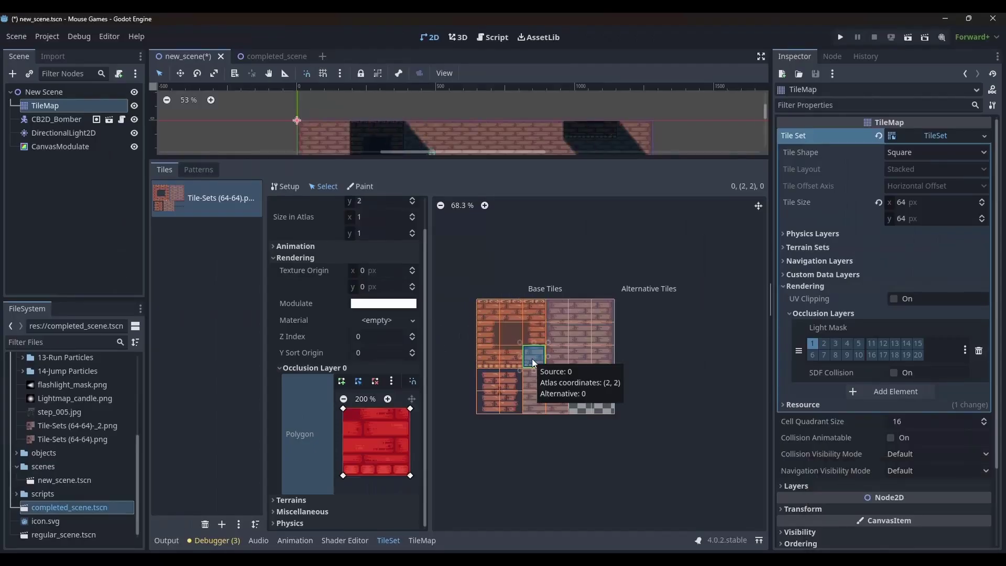
- Shape the occlusion polygons of the four thin platform tiles so they cover only the plank strip at each tile's upper edge
click(579, 379)
click(602, 385)
drag(343, 475, 343, 421)
drag(410, 475, 409, 420)
click(580, 402)
drag(344, 476, 343, 419)
drag(409, 475, 410, 420)
click(602, 403)
drag(344, 475, 343, 418)
click(511, 379)
- Brighten the CanvasModulate color to a lighter blue with a red value of 73, and save the scene
drag(563, 159, 566, 417)
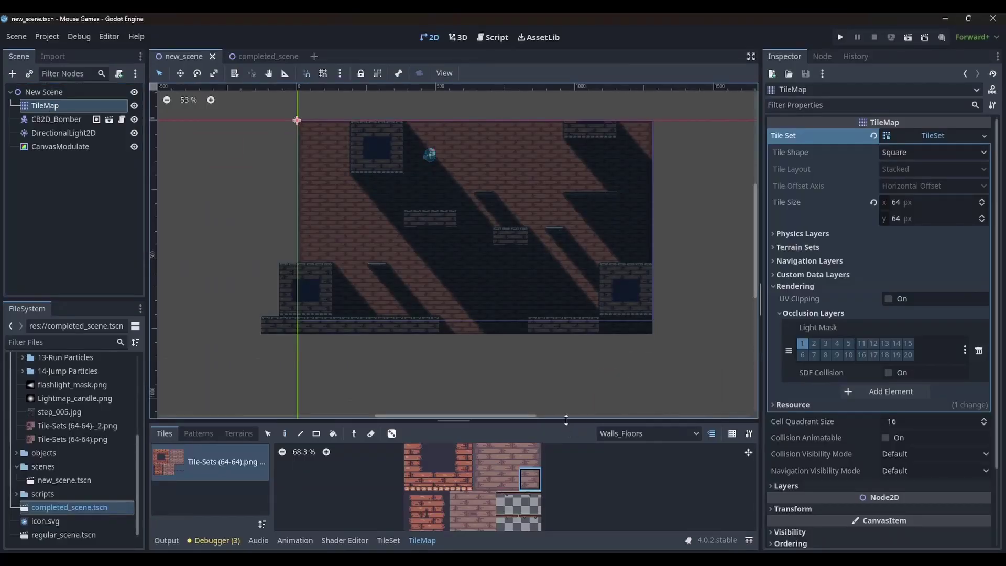
drag(564, 418, 558, 212)
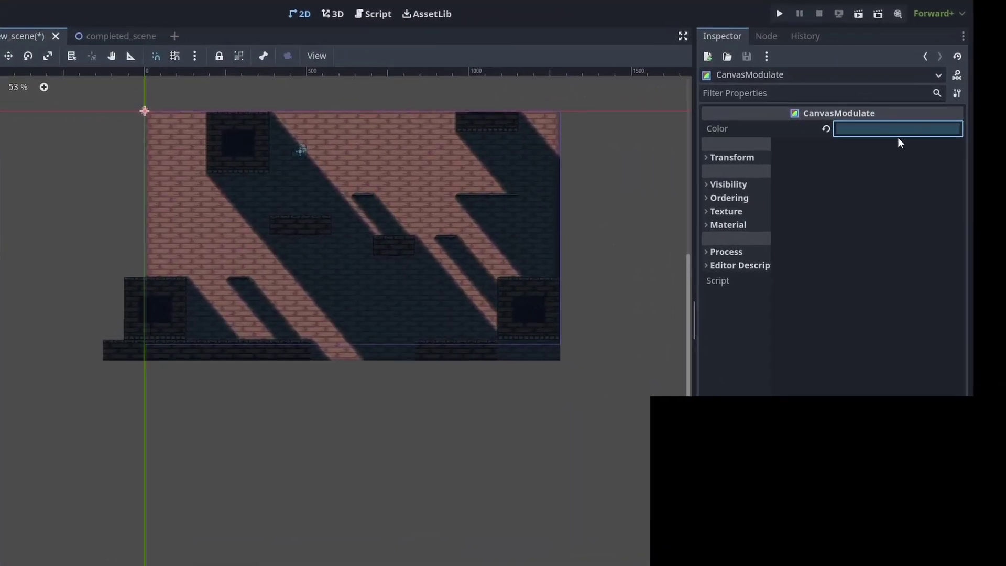
click(898, 137)
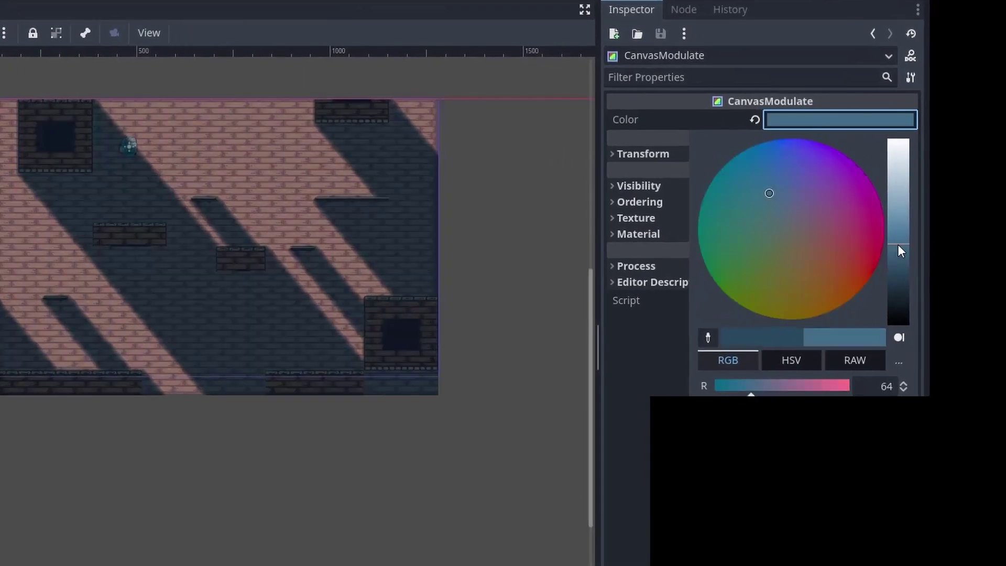
drag(898, 244, 898, 235)
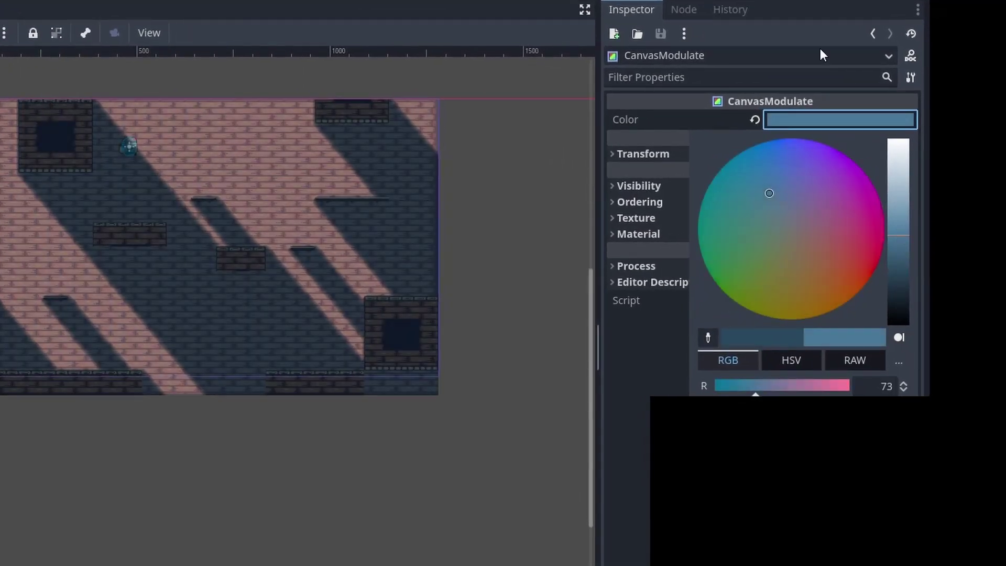
click(783, 2)
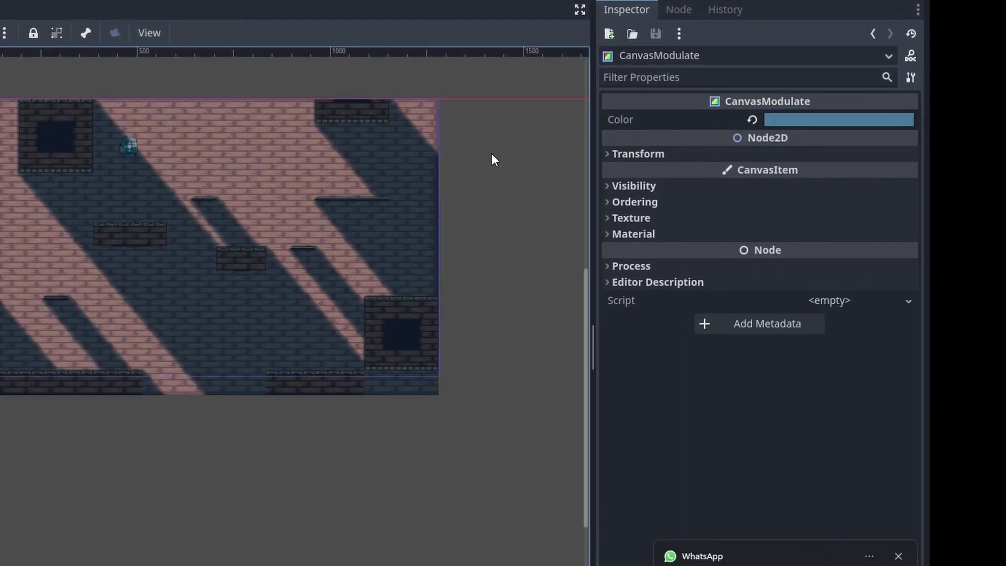
key(ctrl+s)
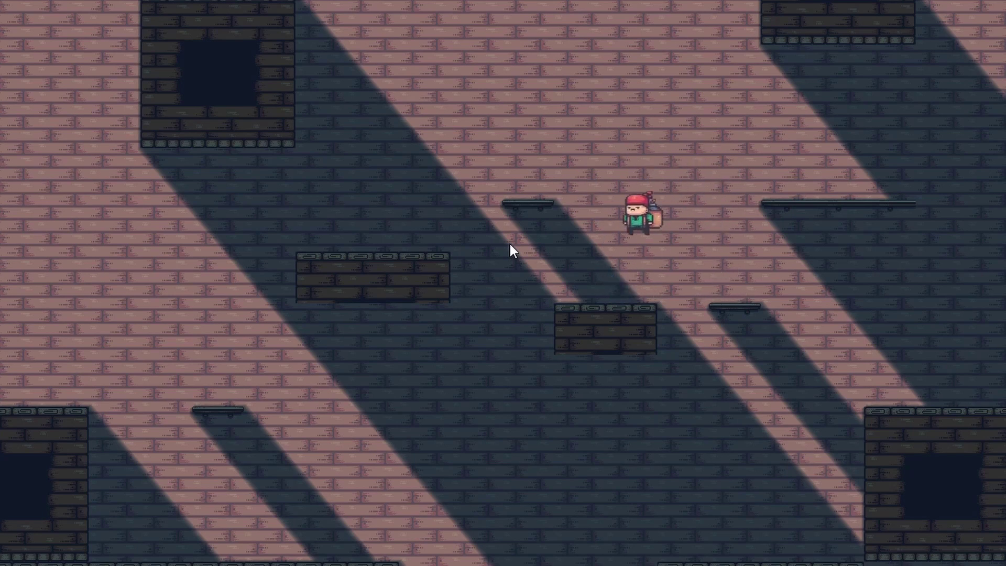
- Test the running scene by moving the character through lit and shadowed areas onto the long thin platform
key(Right)
key(Left)
key(Right)
key(space)
- Test the running scene by jumping the character down through the platforms to the lower floor, and close the game
key(space)
key(Right)
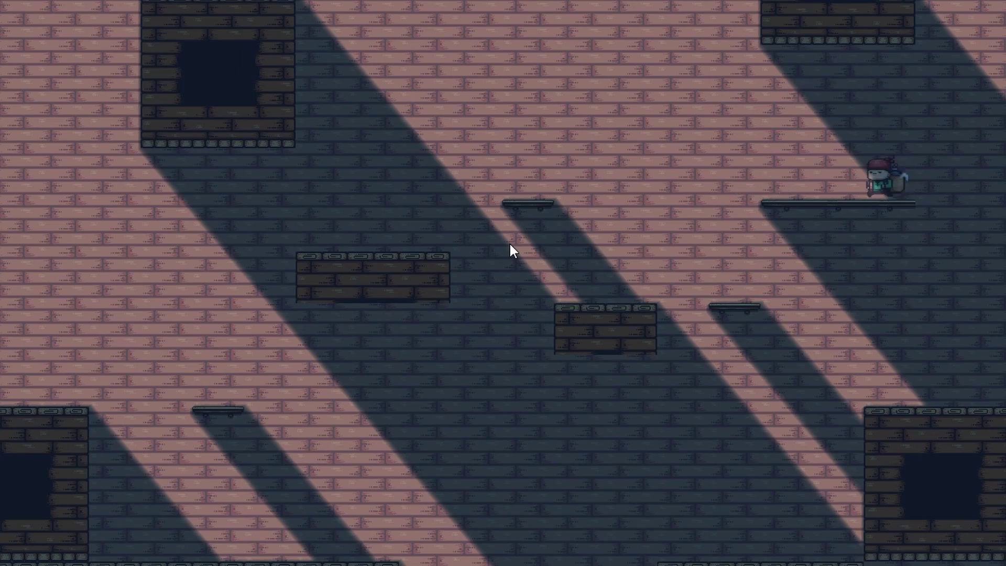
key(Left)
key(space)
key(Left)
key(space)
key(Left)
key(space)
key(Left)
key(space)
key(Left)
key(Right)
key(Right)
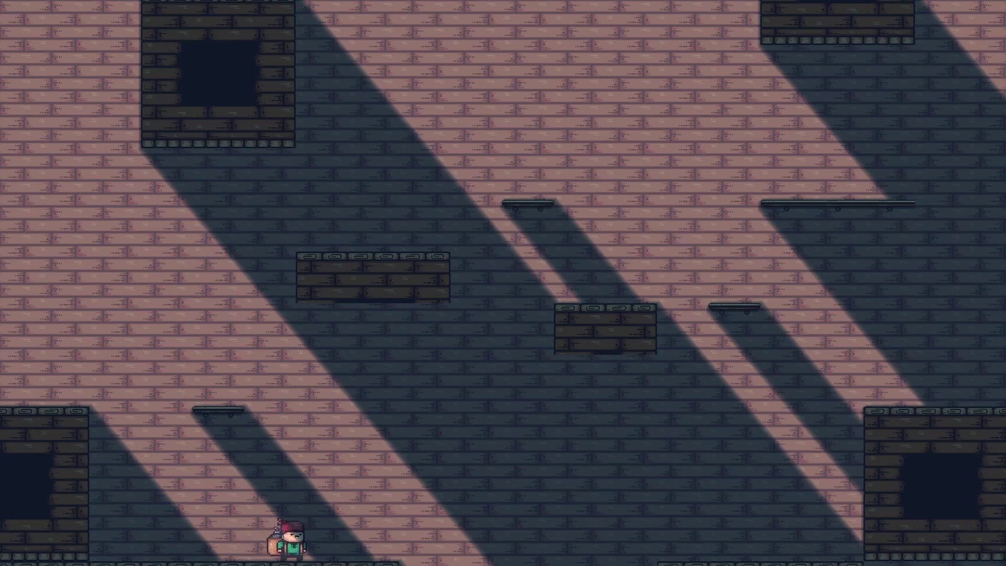
key(F11)
click(877, 57)
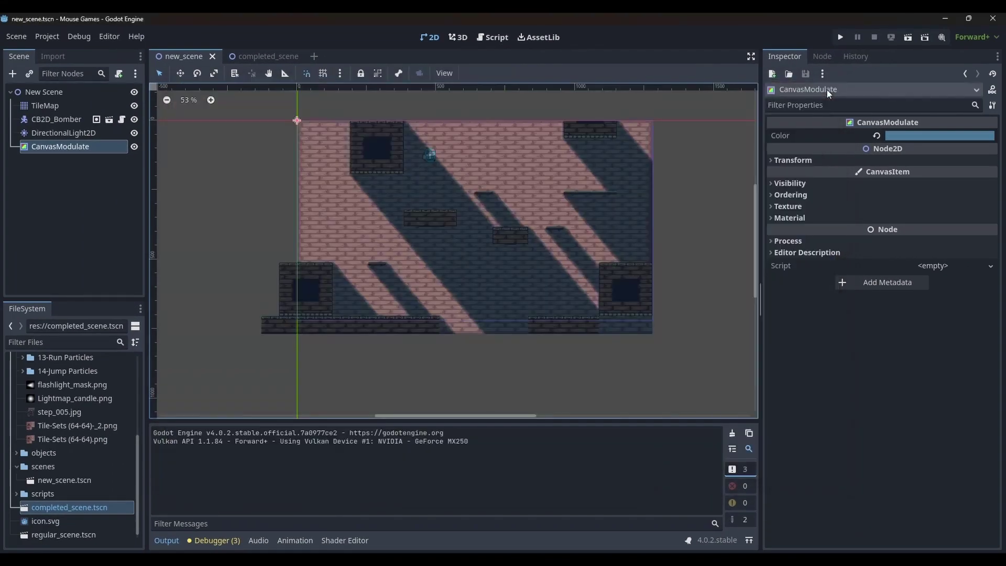
- Select the nine background brick tiles in the TileMap's tile set and set their Modulate color to a dark blue
click(47, 106)
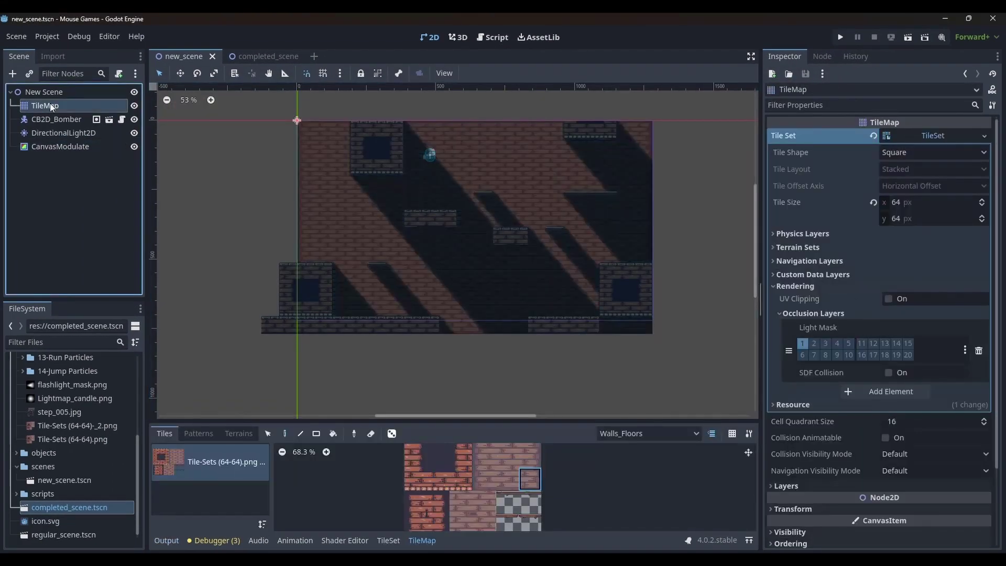
drag(553, 422, 553, 209)
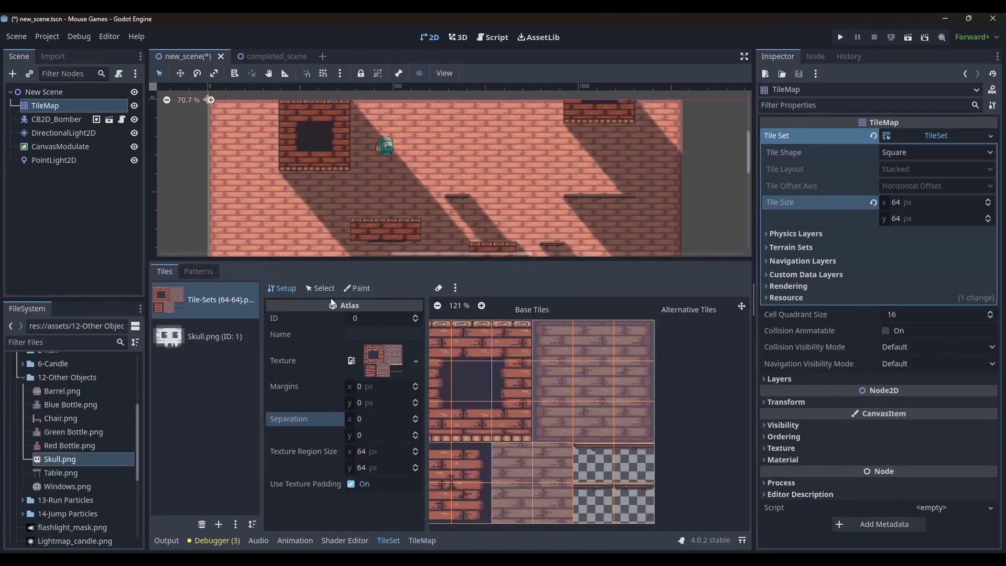
click(322, 288)
drag(552, 338, 624, 417)
click(380, 376)
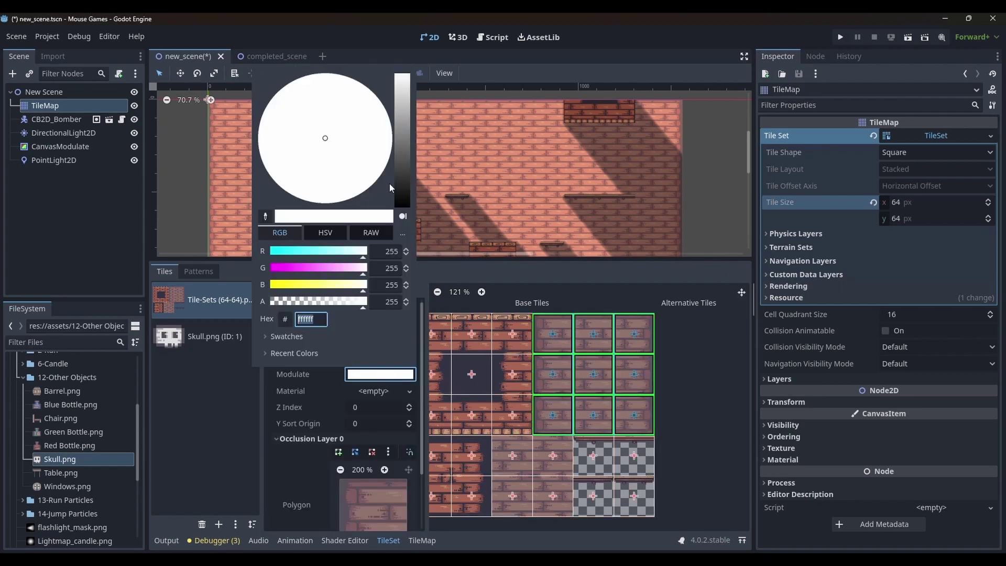
click(403, 157)
mouse_move(320, 128)
mouse_down()
mouse_move(307, 123)
mouse_move(319, 130)
mouse_up()
drag(394, 148, 404, 168)
click(319, 111)
drag(318, 110, 316, 107)
click(458, 121)
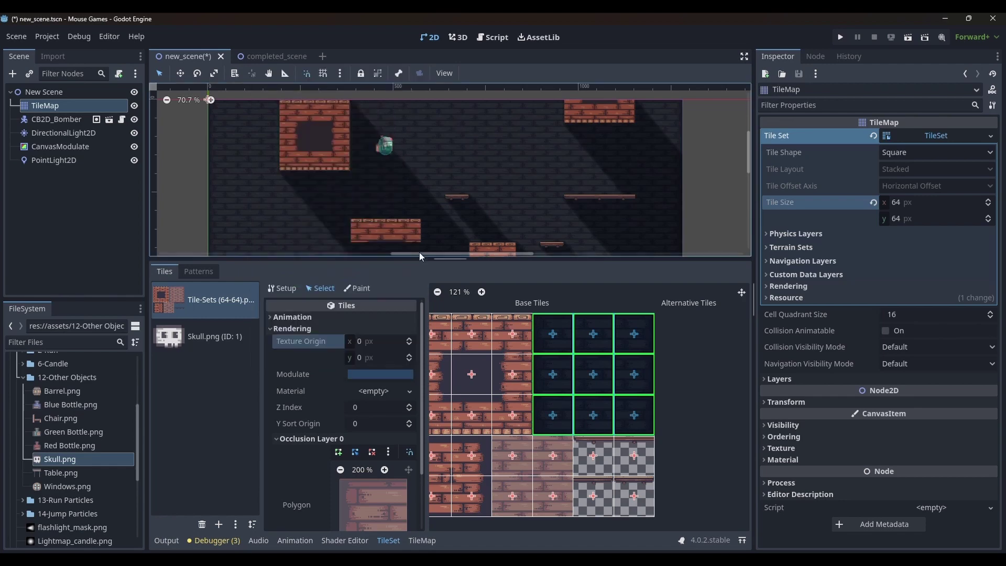
- Run the current scene, move and jump the character around the level to check the darkened background, and close the game window
scroll(530, 199, down, 3)
middle_drag(528, 203, 474, 142)
click(907, 38)
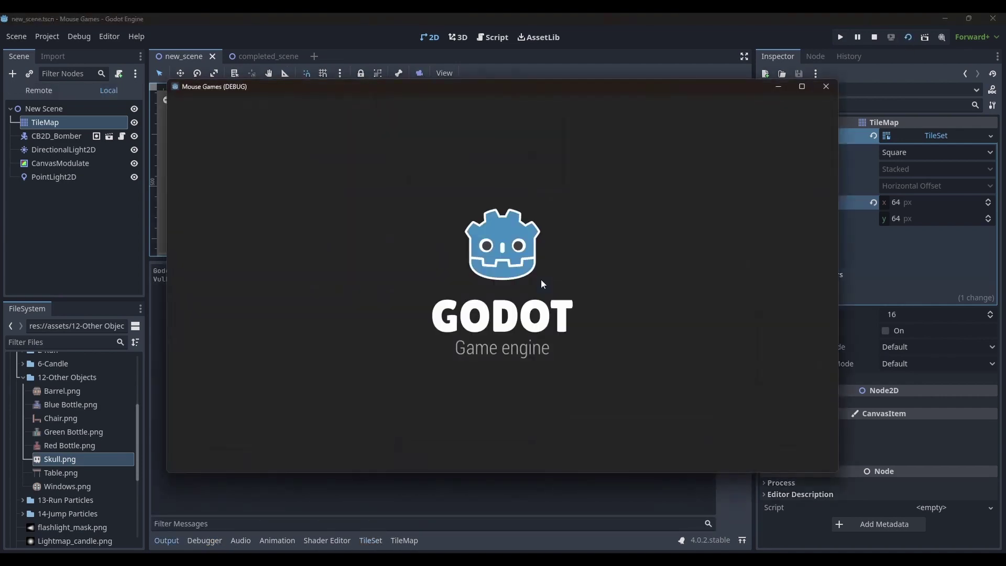
key(Right)
key(Right)
key(Right)
key(space)
key(space)
key(Right)
key(Left)
key(Right)
key(space)
key(Left)
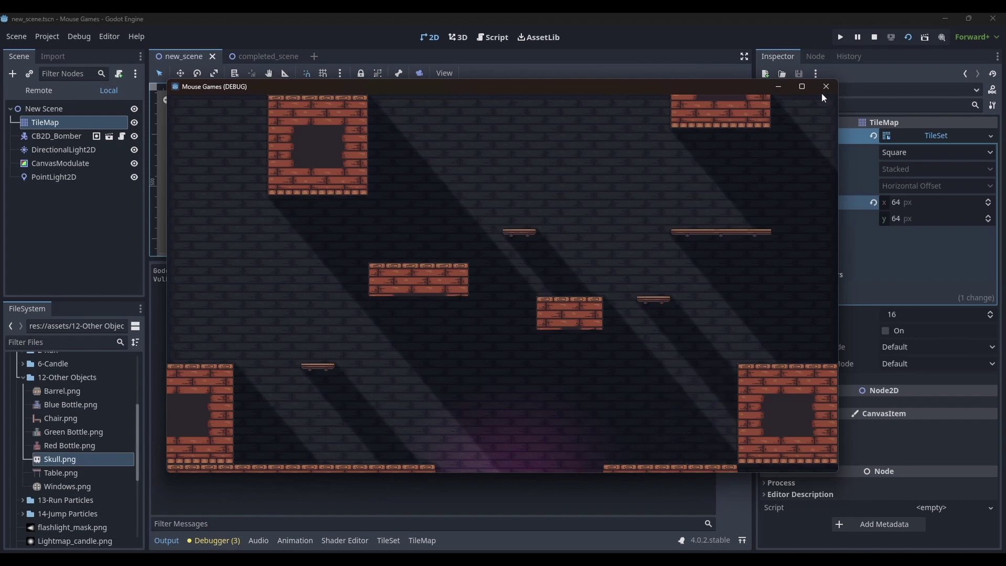
click(825, 87)
- Add a PointLight2D node as a child of the New Scene root node
right_click(74, 93)
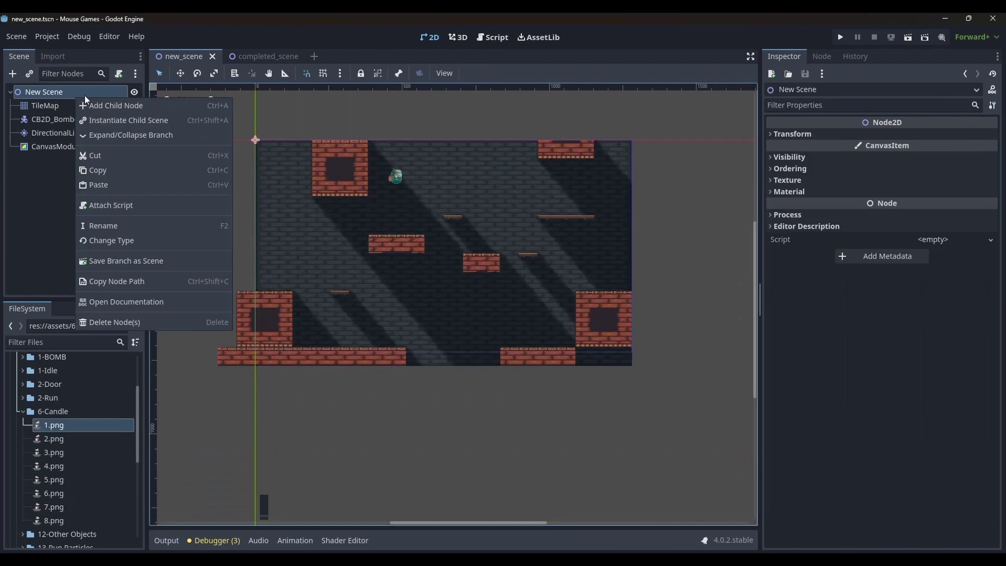
click(98, 83)
right_click(96, 93)
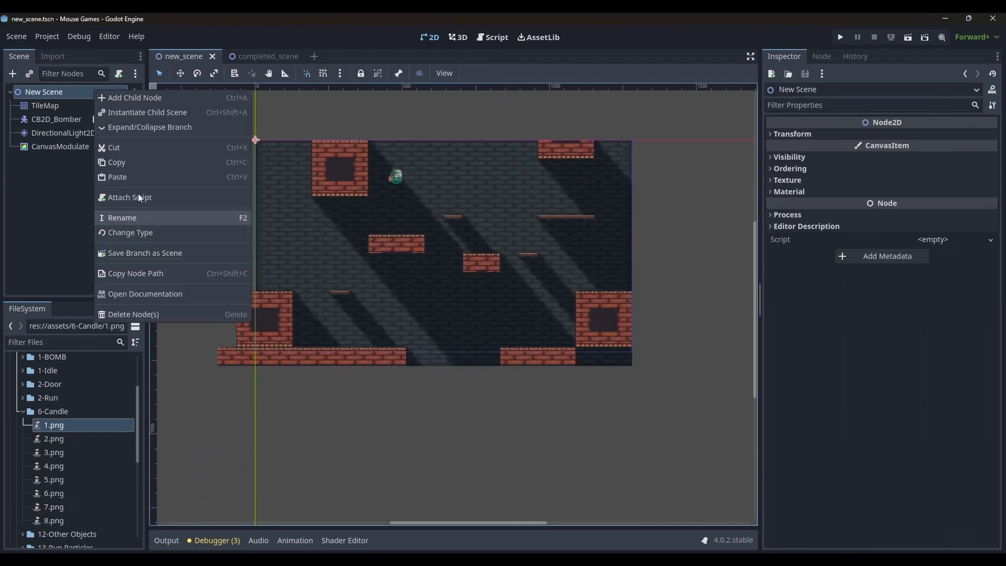
click(150, 99)
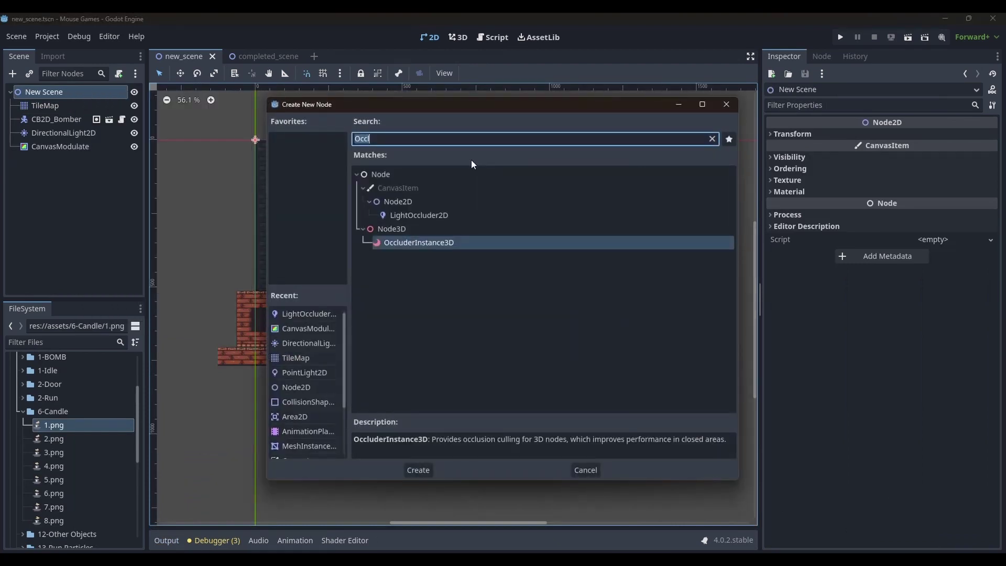
text(point)
key(Return)
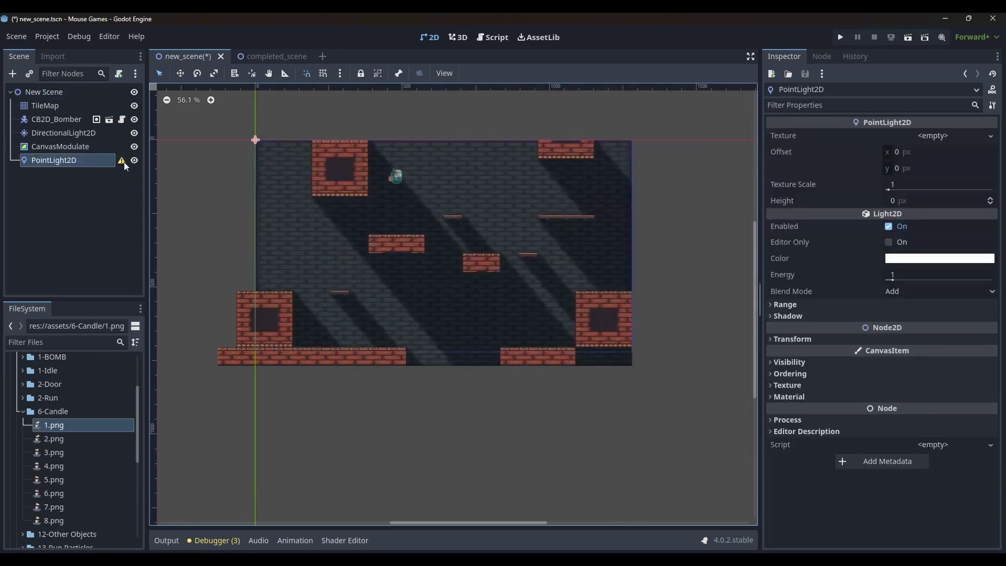
- Assign Lightmap_candle.png as the PointLight2D's texture and move the light to the middle of the level
click(77, 161)
scroll(55, 413, up, 3)
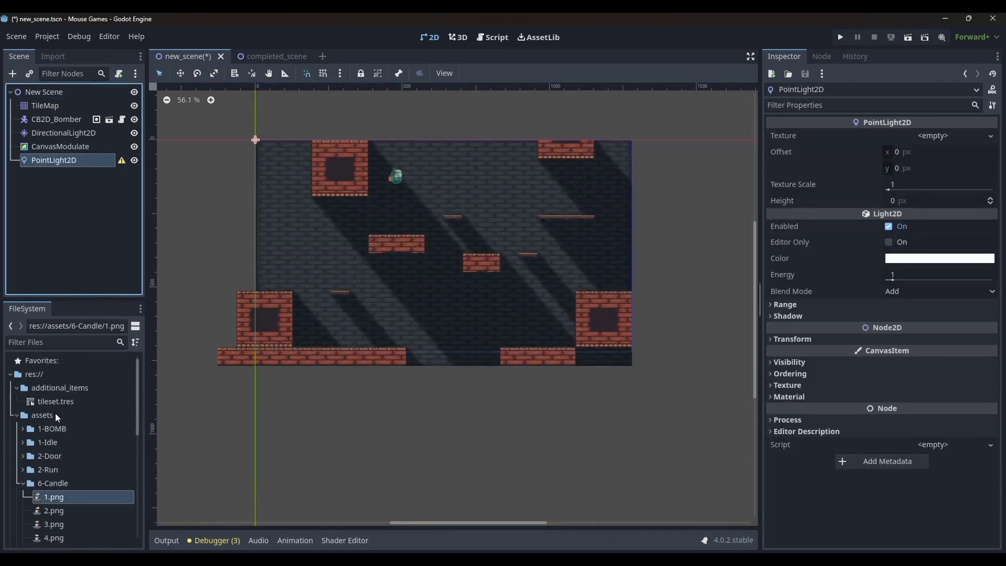
double_click(50, 484)
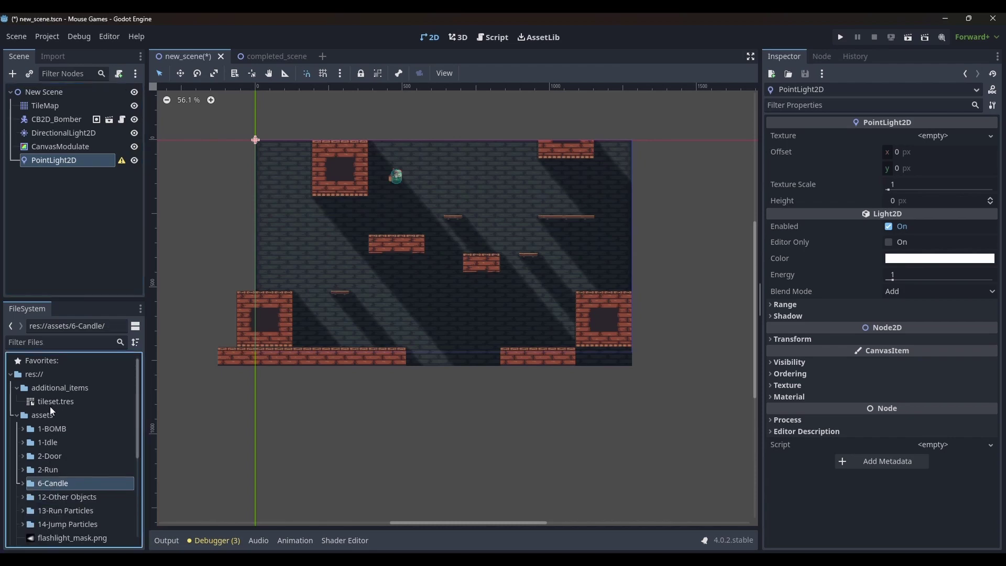
scroll(52, 422, down, 3)
click(77, 470)
click(74, 480)
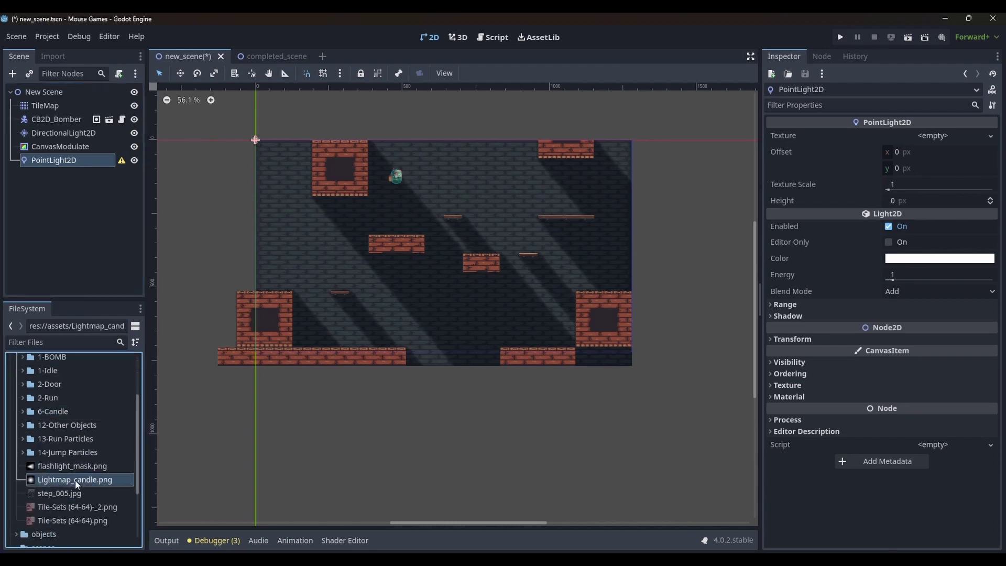
drag(74, 480, 919, 138)
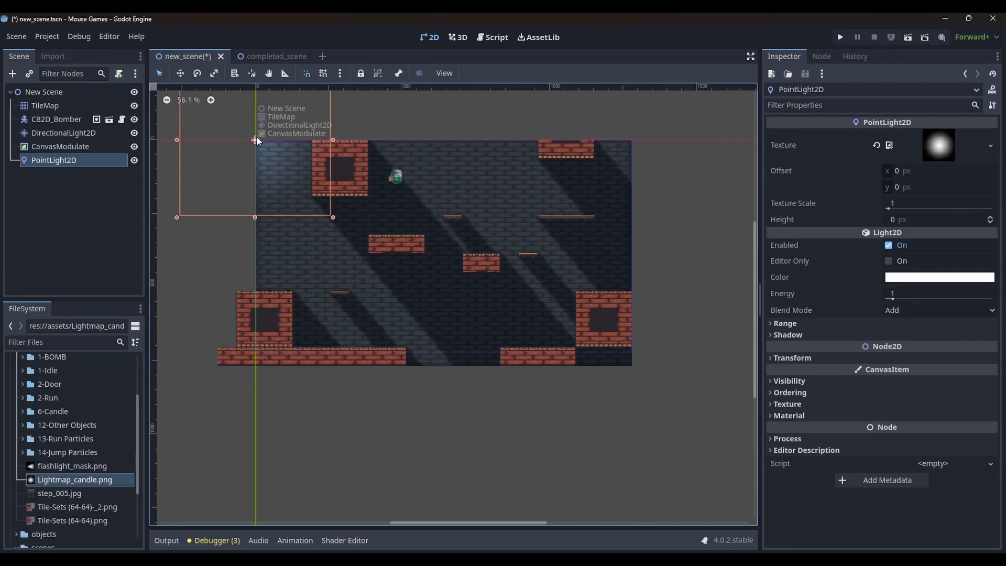
drag(256, 140, 470, 236)
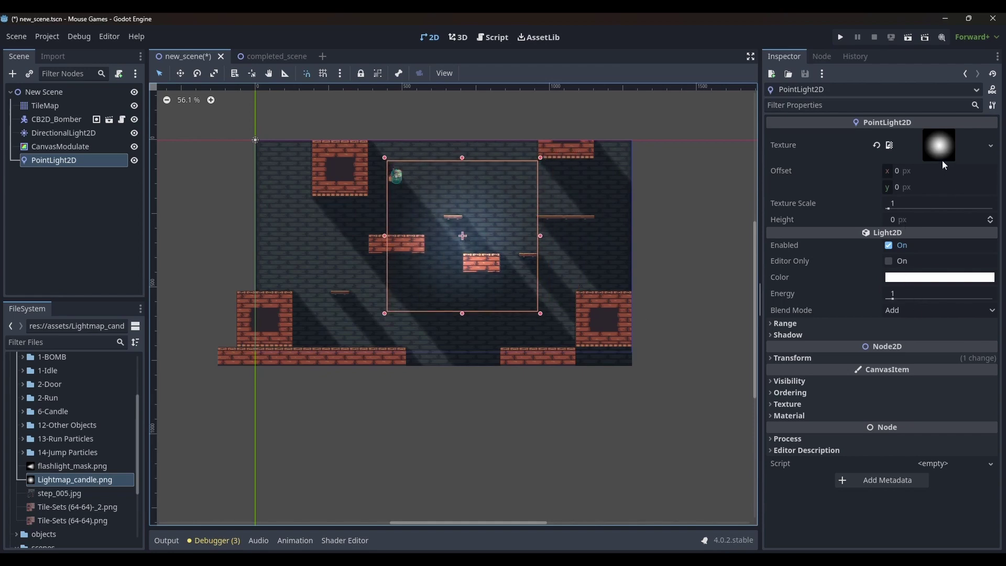
- Adjust the PointLight2D's energy, trying 1.4, and tint its color a warm yellow
click(900, 297)
text(1.4)
key(Return)
click(896, 280)
drag(943, 95, 935, 144)
click(915, 307)
drag(895, 298, 905, 298)
click(914, 279)
click(945, 113)
drag(993, 68, 994, 86)
click(837, 203)
- Enable shadows on the PointLight2D and move the light down into the gap between the floor sections
click(789, 337)
drag(504, 228, 482, 245)
click(899, 349)
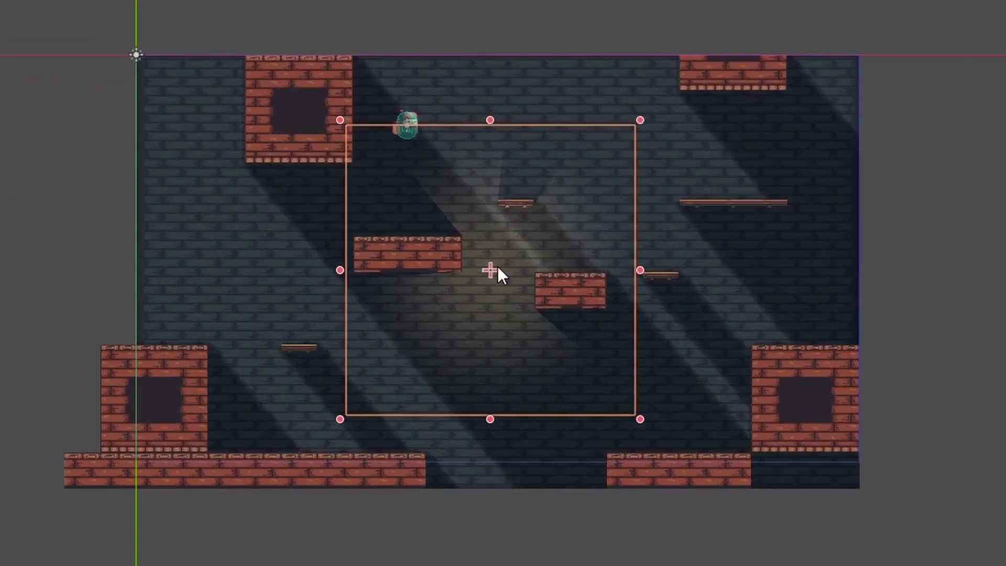
drag(498, 268, 514, 490)
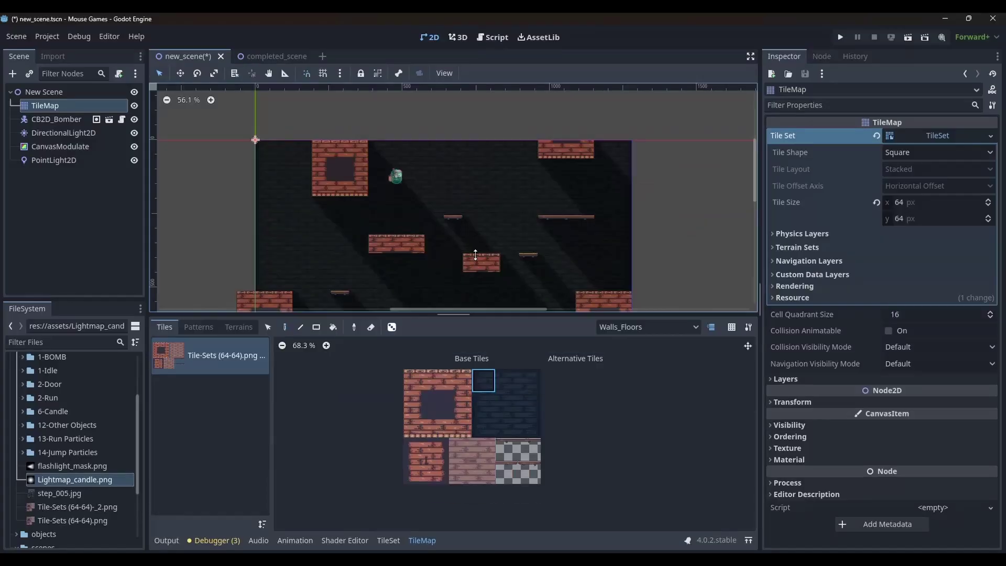
- Add Skull.png from the 12-Other Objects folder to the TileMap's tile set as an atlas, accepting automatic tile creation
drag(474, 314, 484, 208)
click(247, 256)
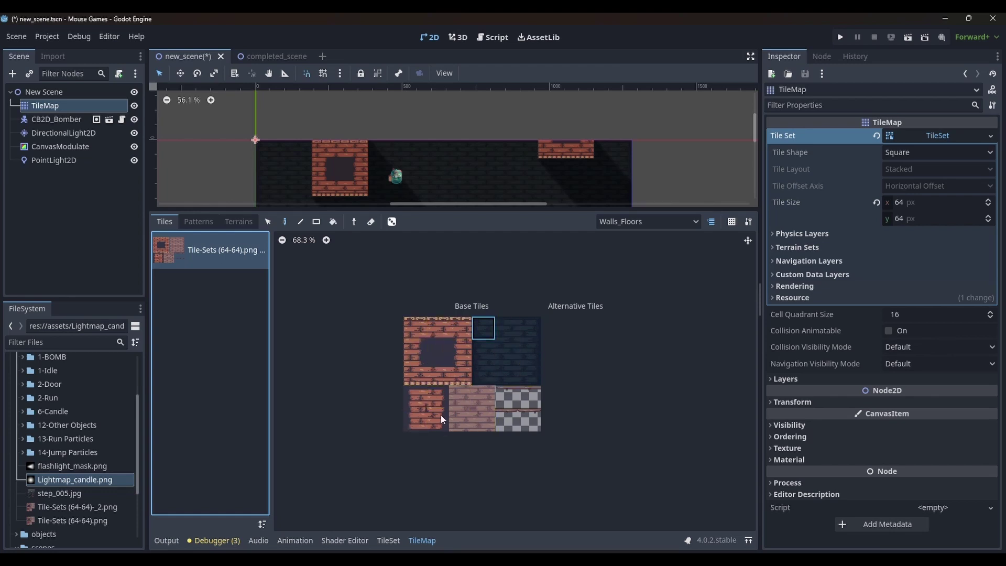
scroll(58, 448, up, 3)
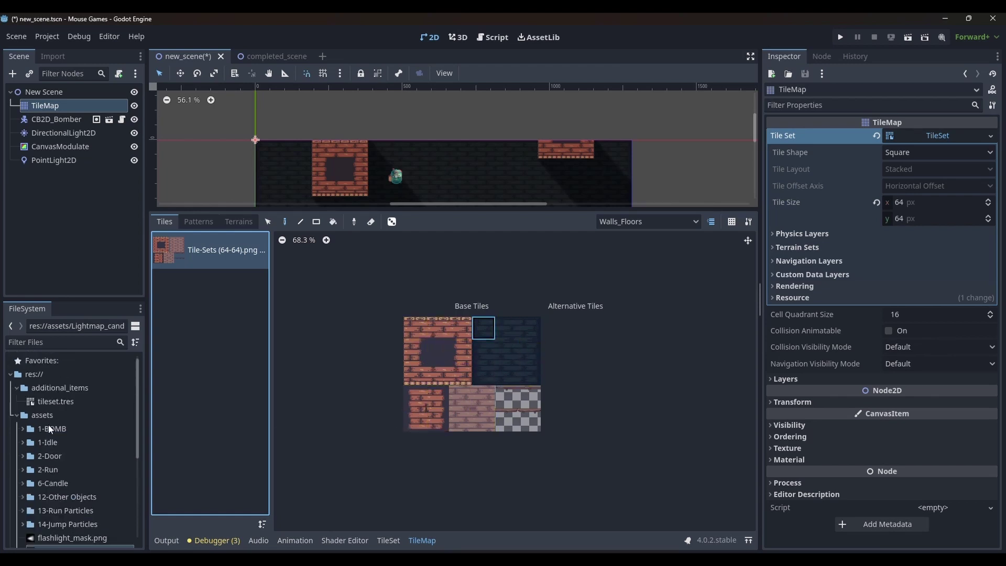
scroll(47, 448, down, 3)
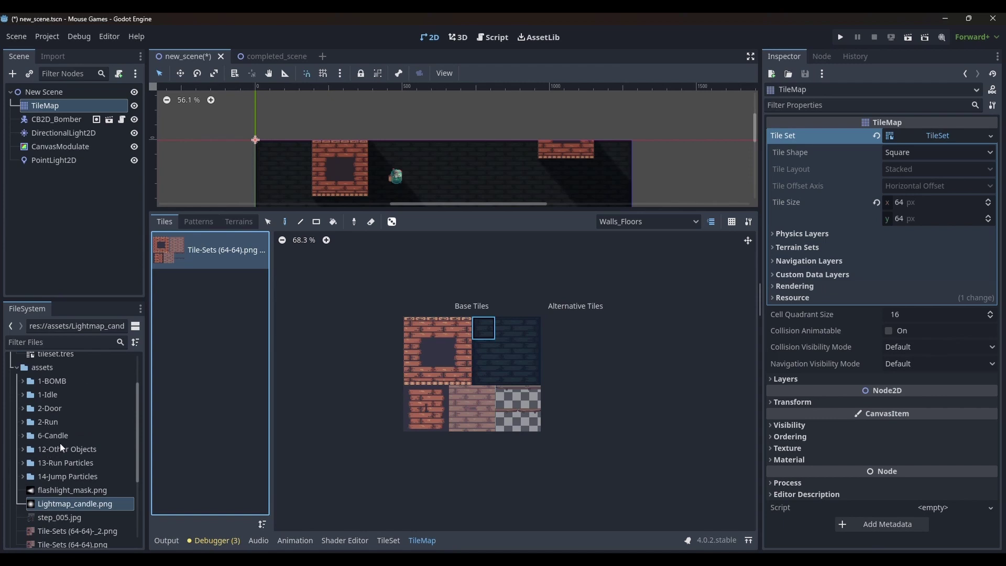
double_click(65, 445)
scroll(65, 446, down, 4)
drag(55, 460, 206, 310)
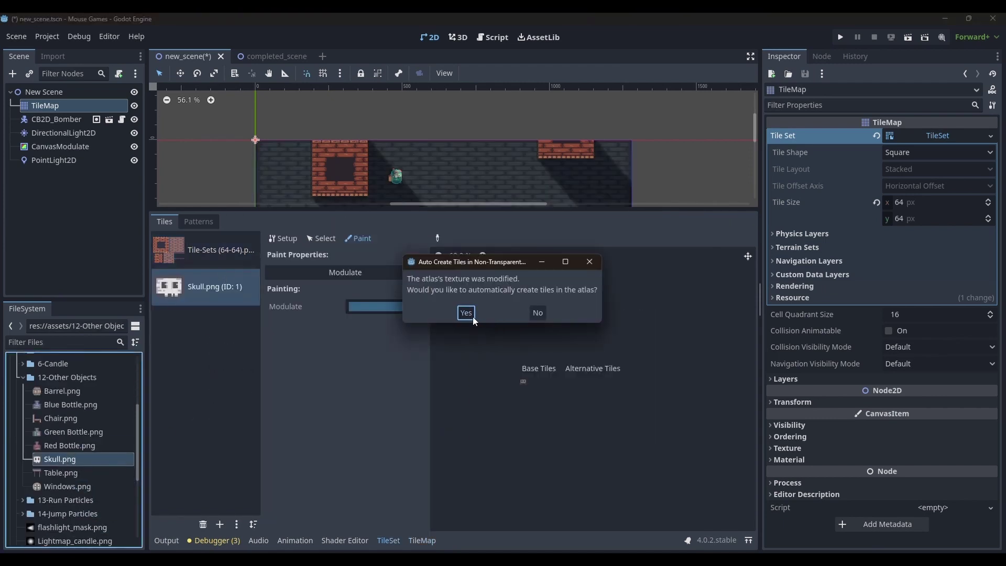
click(472, 315)
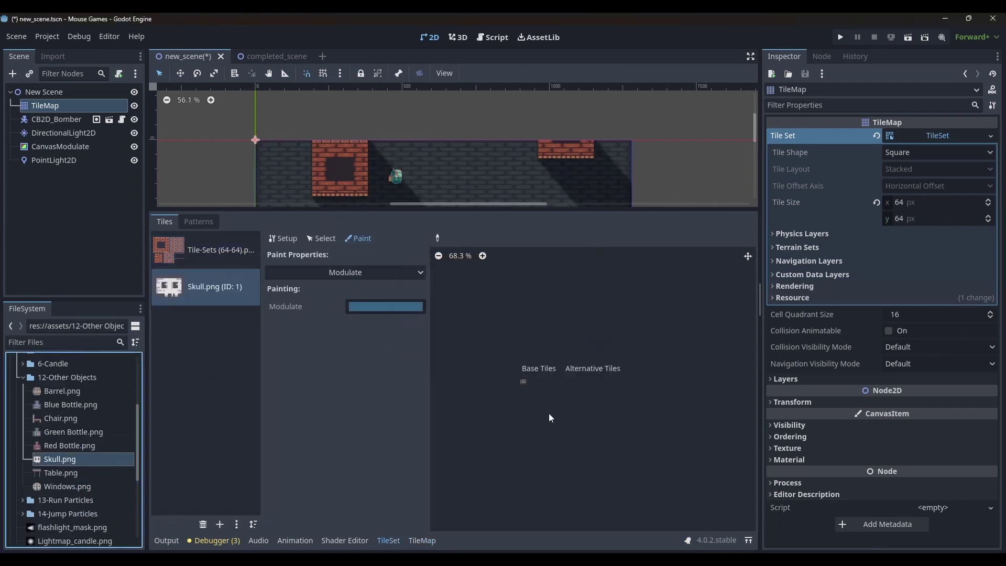
- Open the skull atlas's setup and check the Skull image's pixel width and height in File Explorer
click(286, 239)
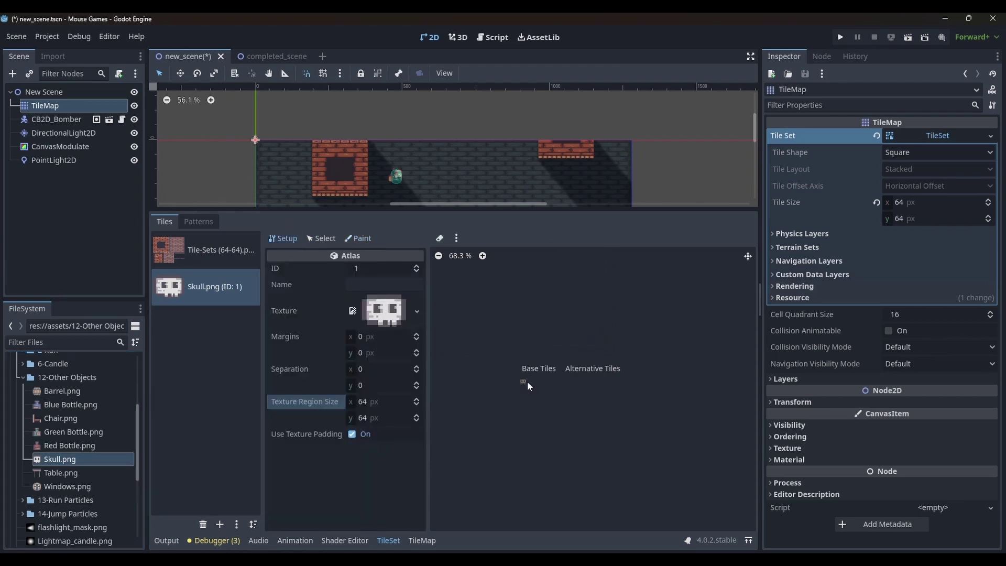
scroll(528, 377, up, 8)
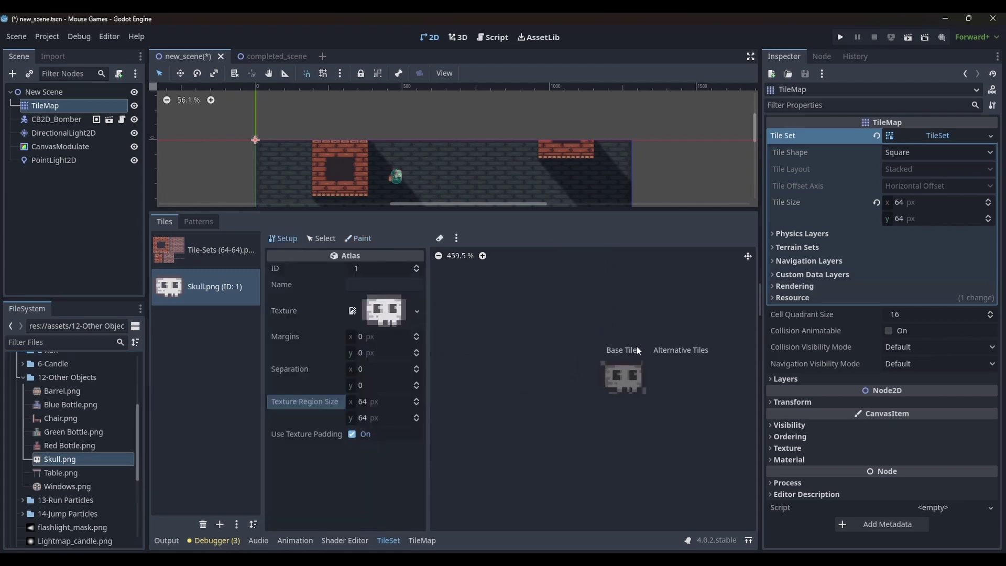
scroll(637, 352, up, 3)
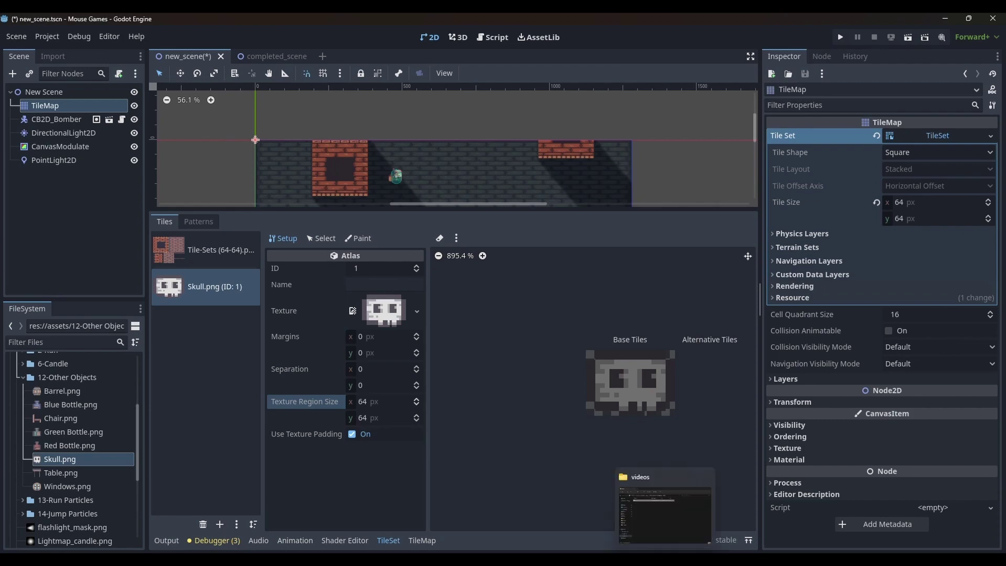
click(664, 559)
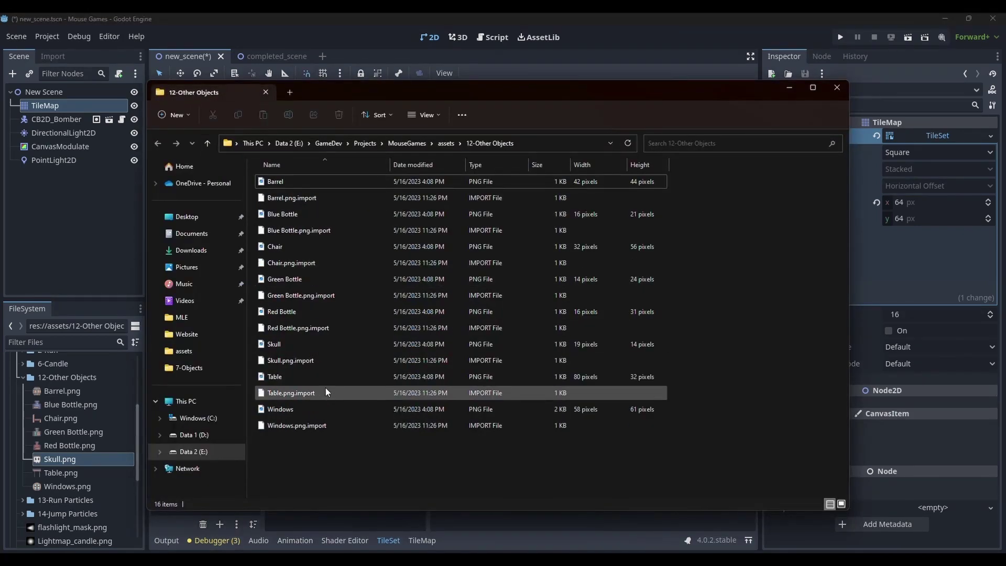
click(538, 346)
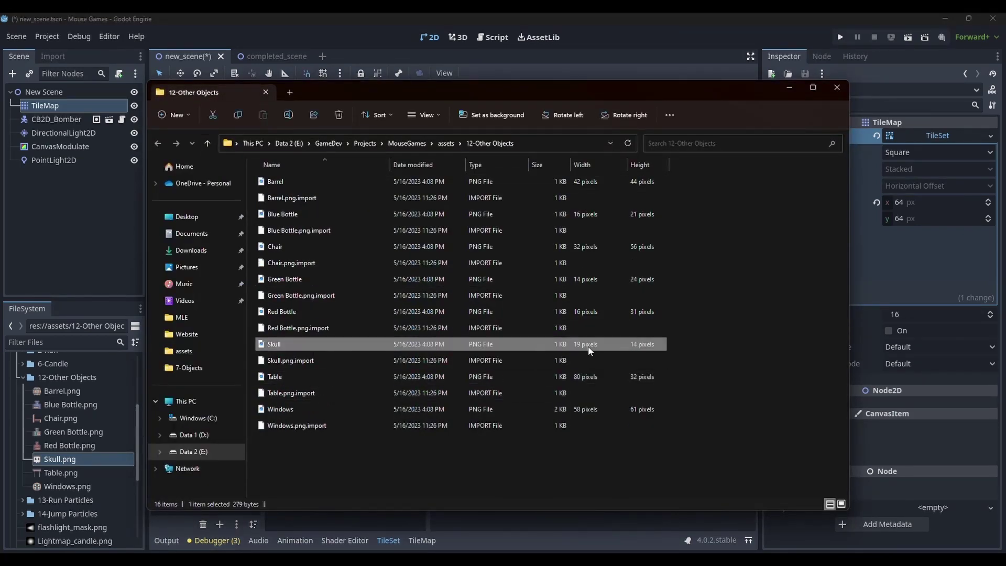
key(alt+Tab)
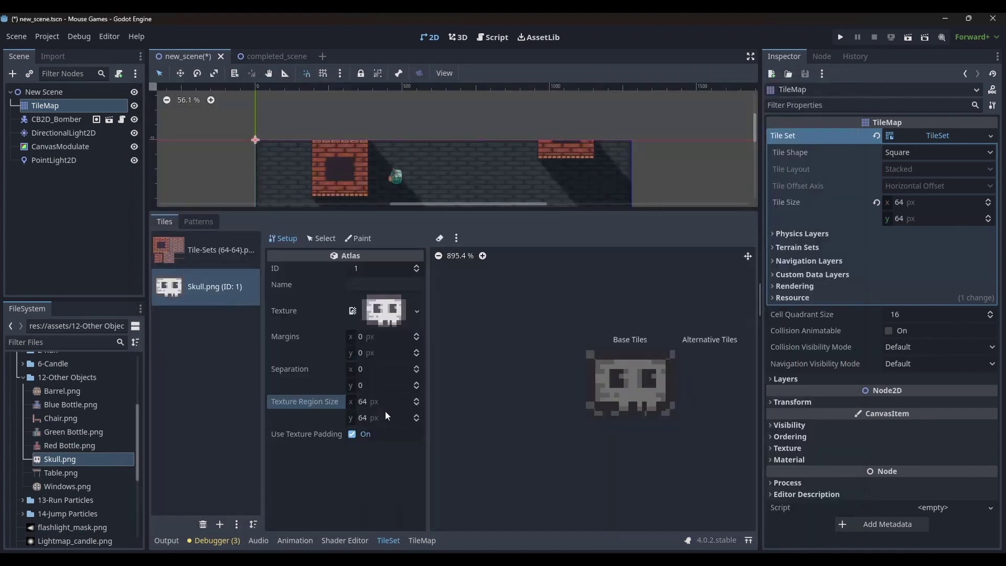
- Set the skull atlas's texture region size to 19 px by 14 px
click(389, 401)
text(19)
key(Tab)
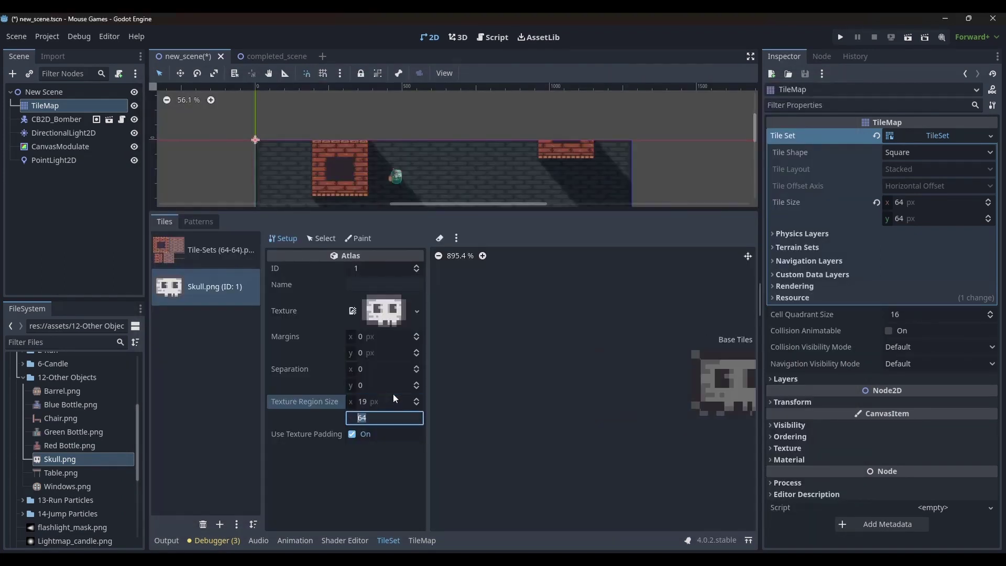
text(14)
key(Tab)
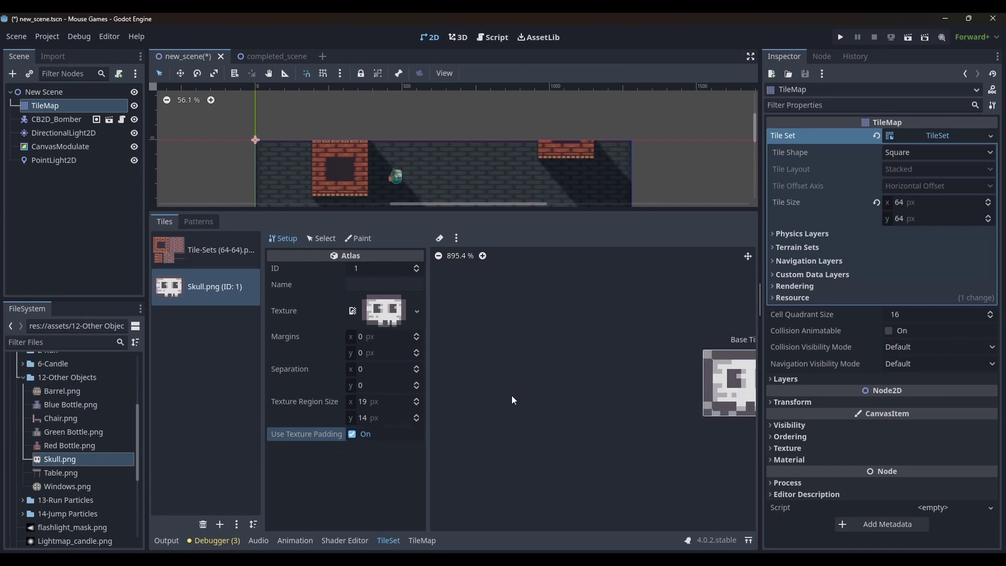
- Try placing three skull tiles above the middle brick platform on the Objects layer, and erase them again
middle_drag(695, 391, 524, 395)
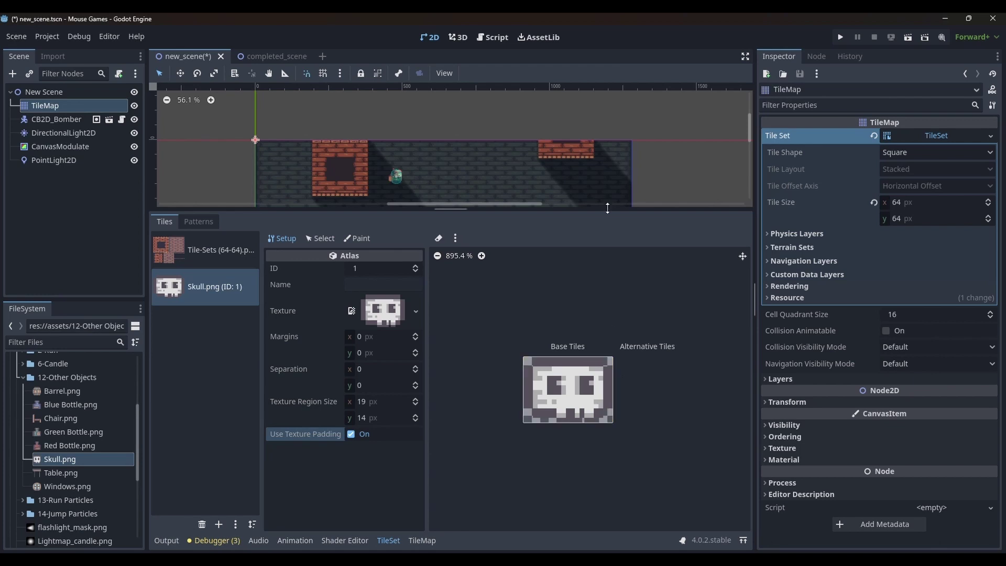
drag(608, 208, 607, 356)
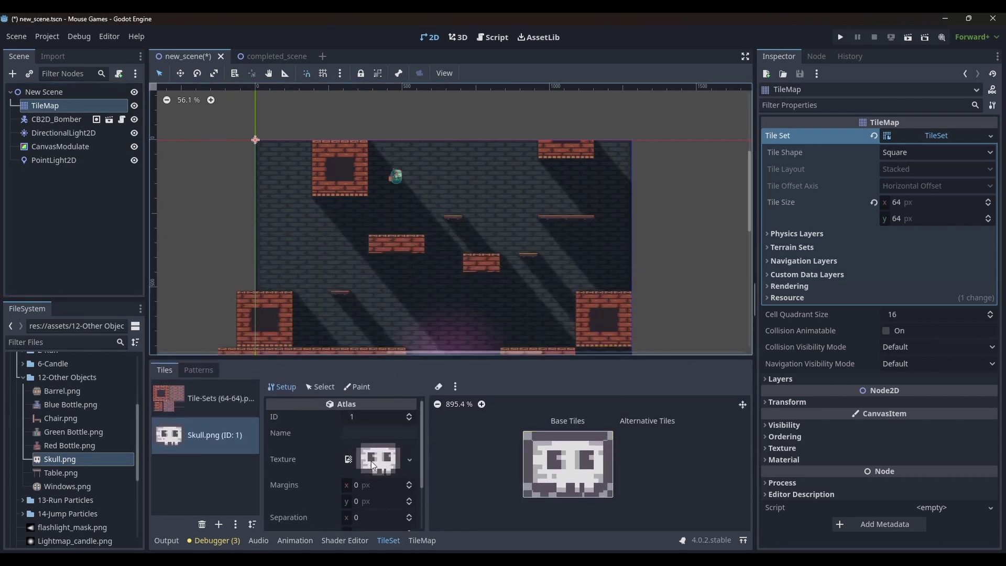
click(422, 541)
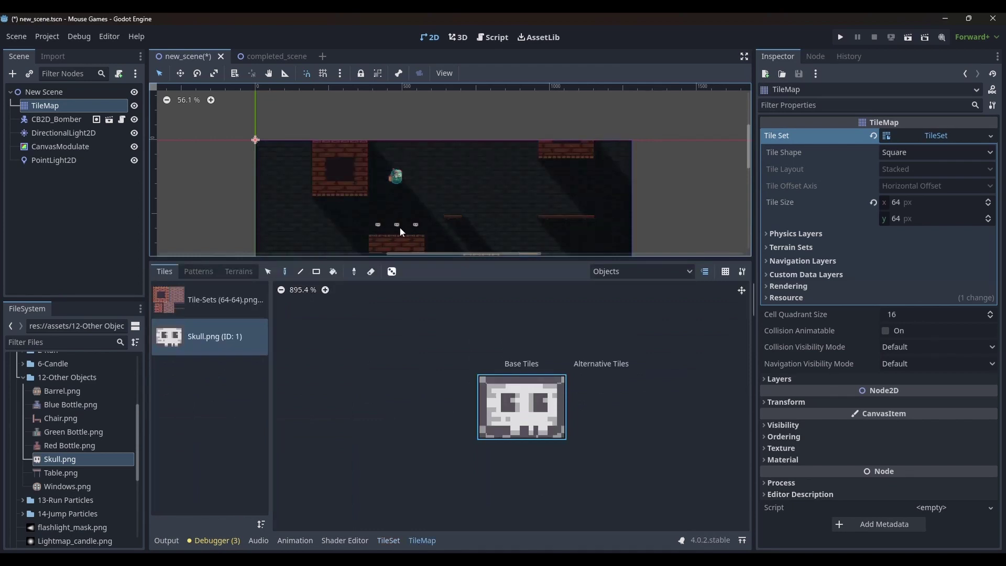
scroll(400, 230, up, 10)
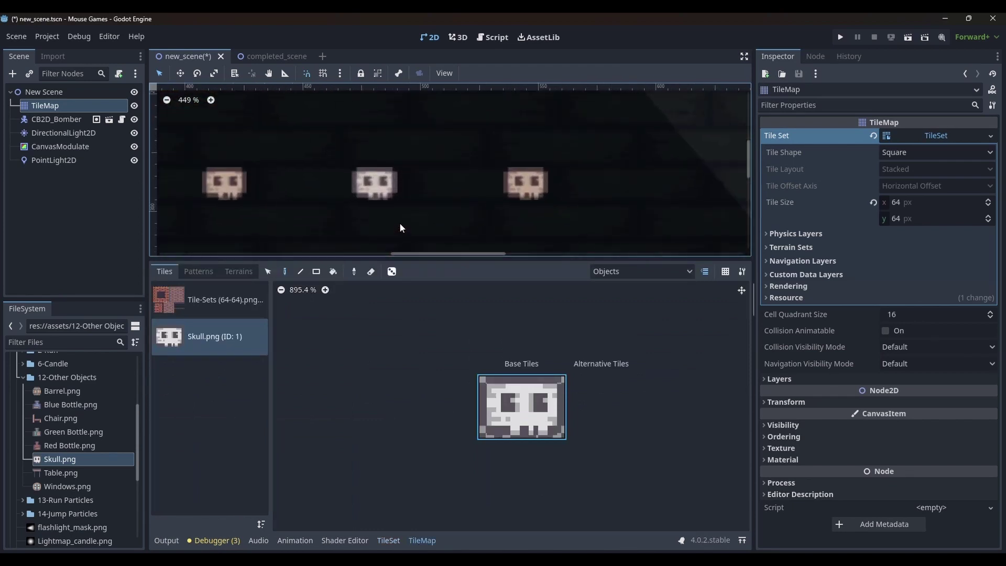
middle_drag(481, 183, 563, 149)
right_click(617, 149)
right_click(297, 153)
scroll(414, 193, down, 2)
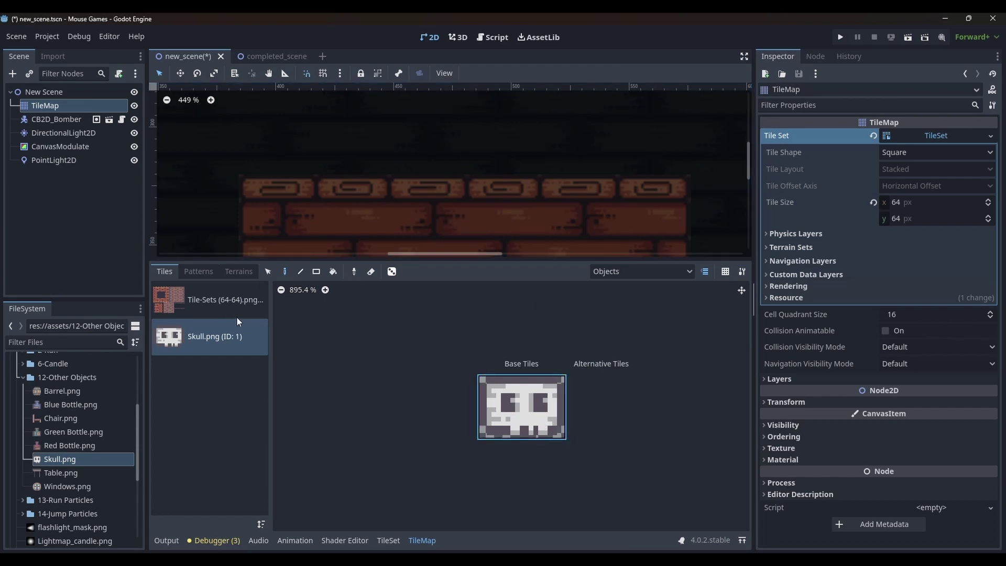
- Set the skull tile's vertical texture origin to -30 px and return to tile painting to check its placement
click(388, 540)
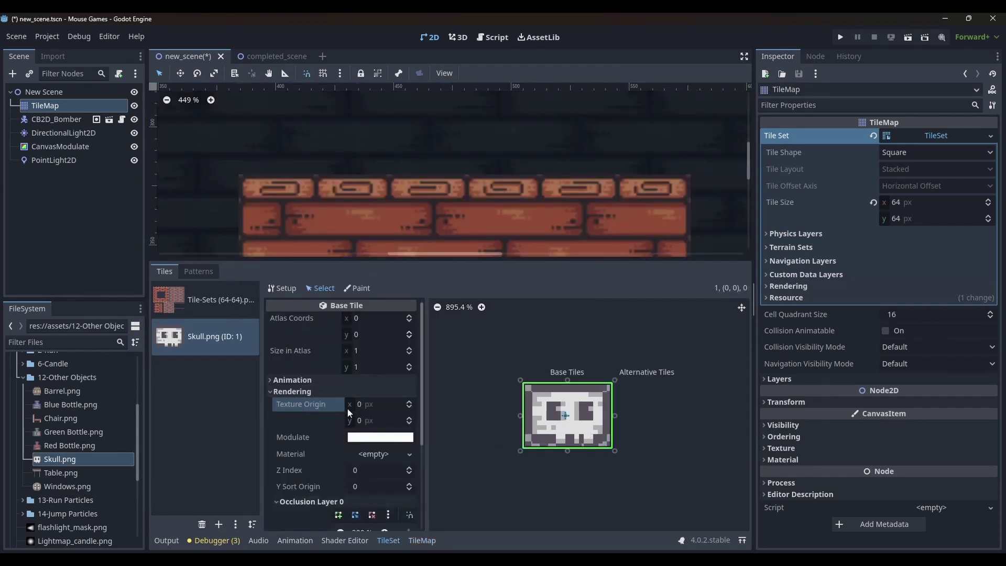
click(364, 419)
text(-30)
key(Return)
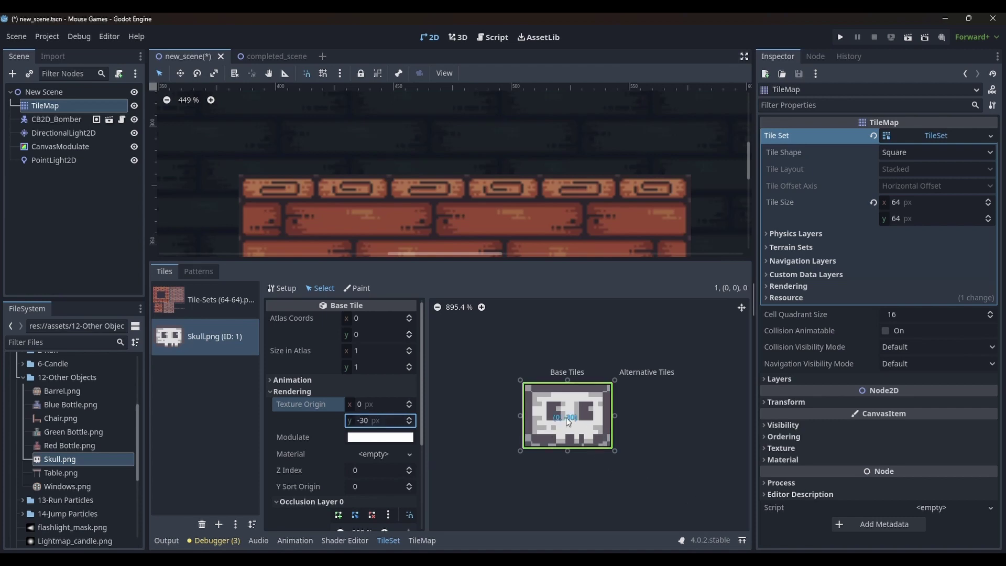
click(422, 540)
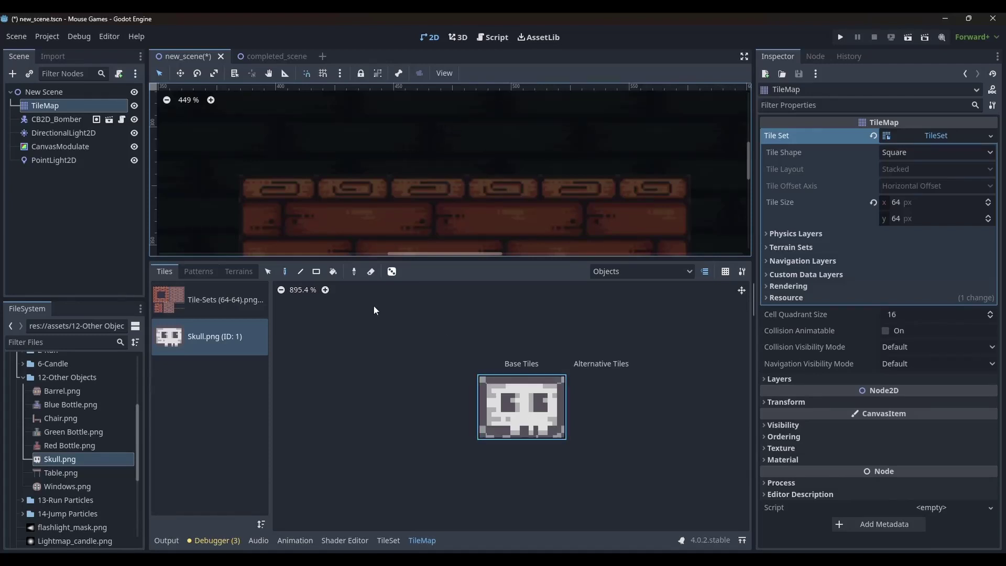
- Set the skull tile's vertical texture origin to -27 px in the tile set
click(388, 540)
click(378, 423)
key(Return)
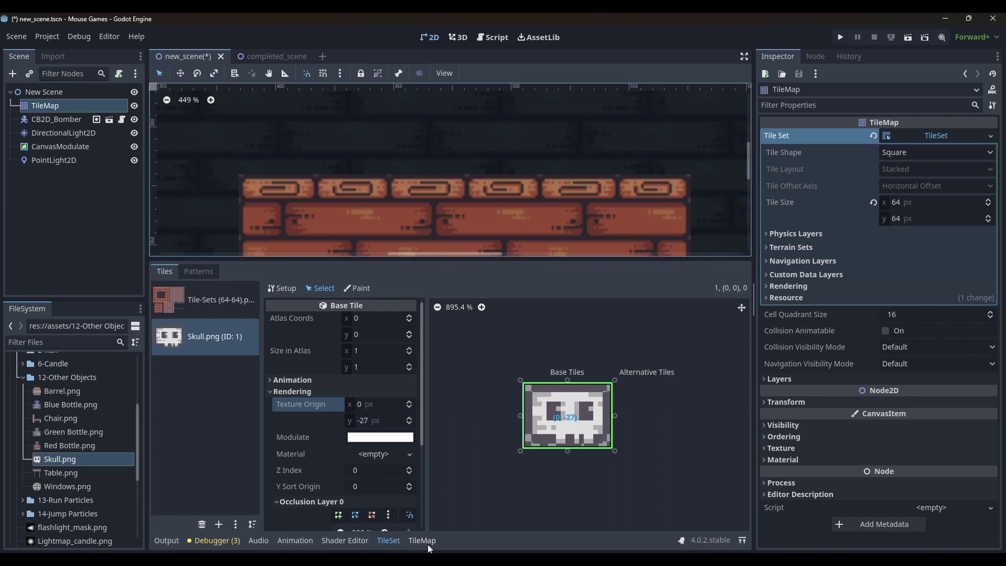
- Place three skull tiles side by side on top of the middle brick platform on the Objects layer
click(424, 542)
click(388, 155)
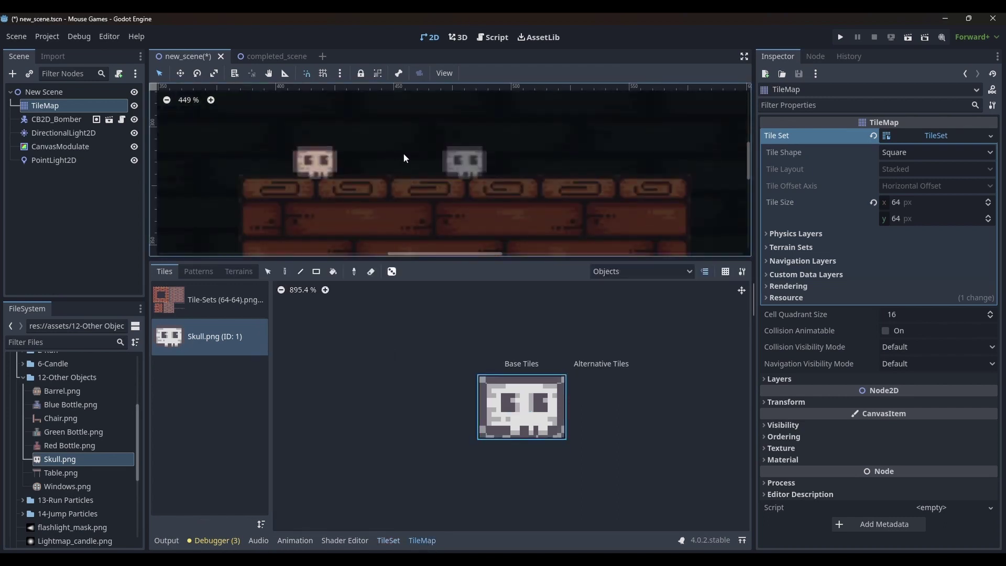
click(423, 153)
click(583, 156)
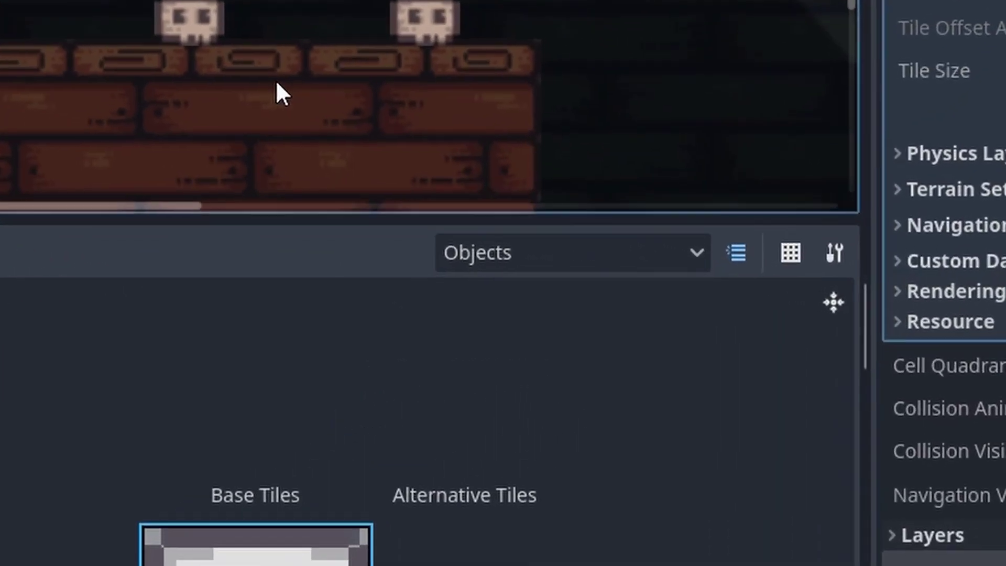
scroll(293, 74, down, 4)
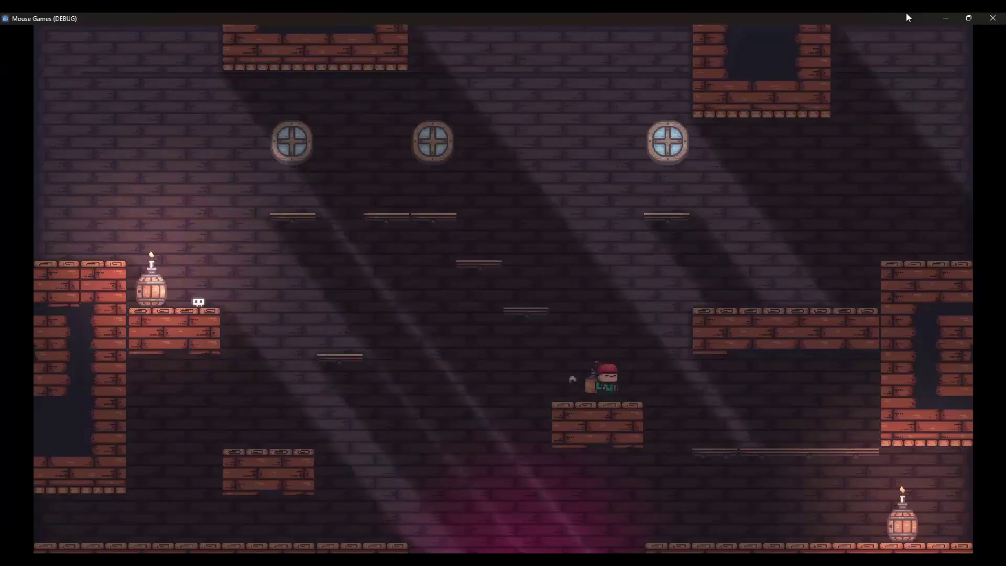
- Play-test the running level by moving and jumping the character across the platforms to examine the lighting and shadows
key(Right)
key(space)
key(space)
key(Left)
key(Right)
key(space)
key(Left)
key(space)
key(space)
key(Left)
key(space)
key(Left)
key(space)
key(Left)
key(Left)
key(space)
key(space)
key(Left)
key(Left)
key(Right)
key(Right)
key(space)
key(Right)
key(space)
key(Left)
key(Left)
key(space)
key(space)
key(Right)
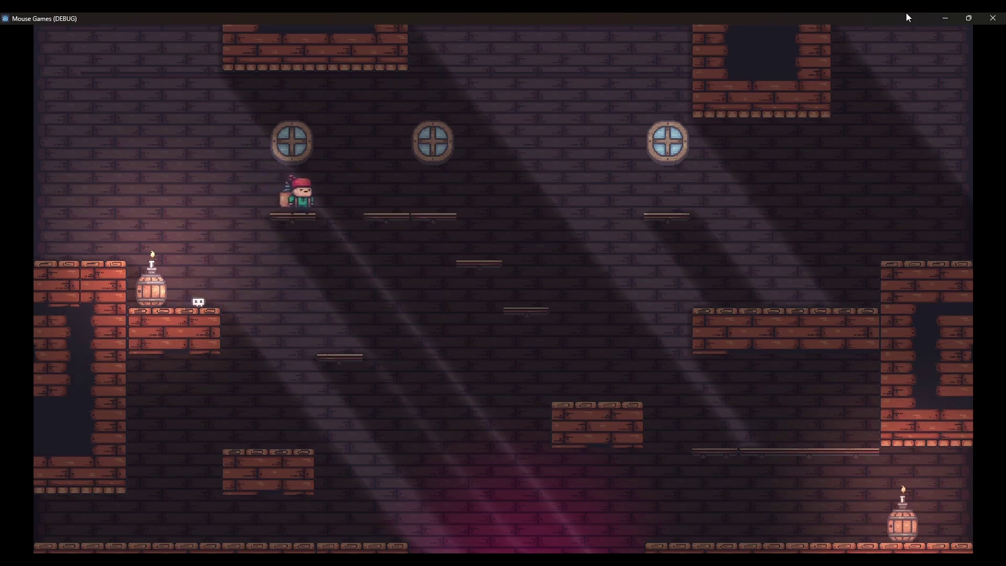
key(Right)
key(space)
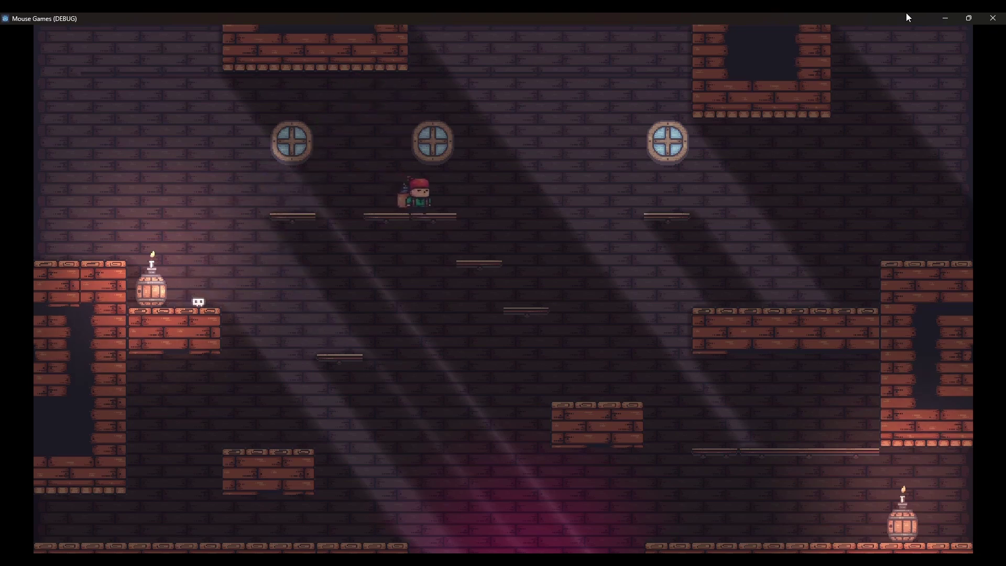
key(Right)
key(Left)
key(Right)
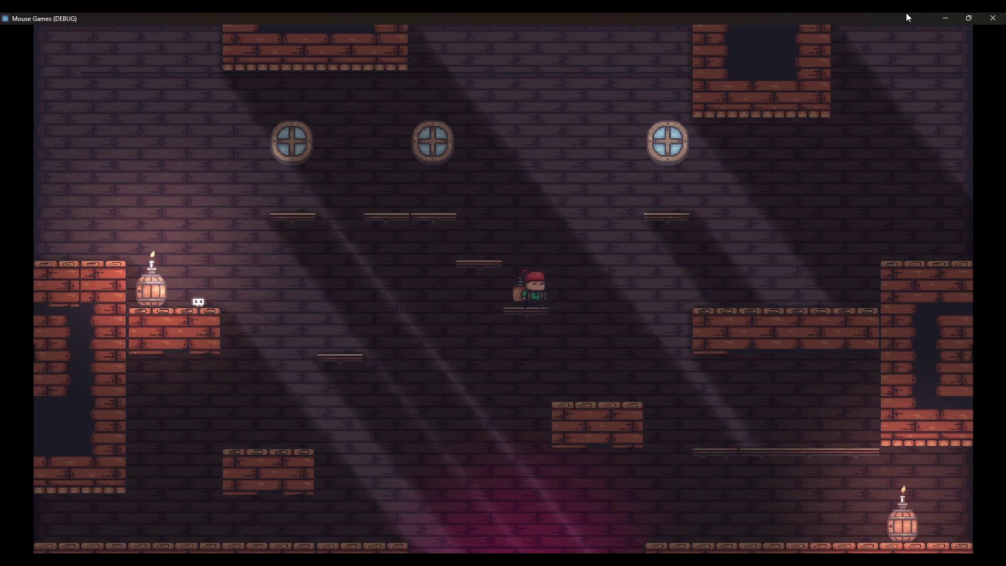